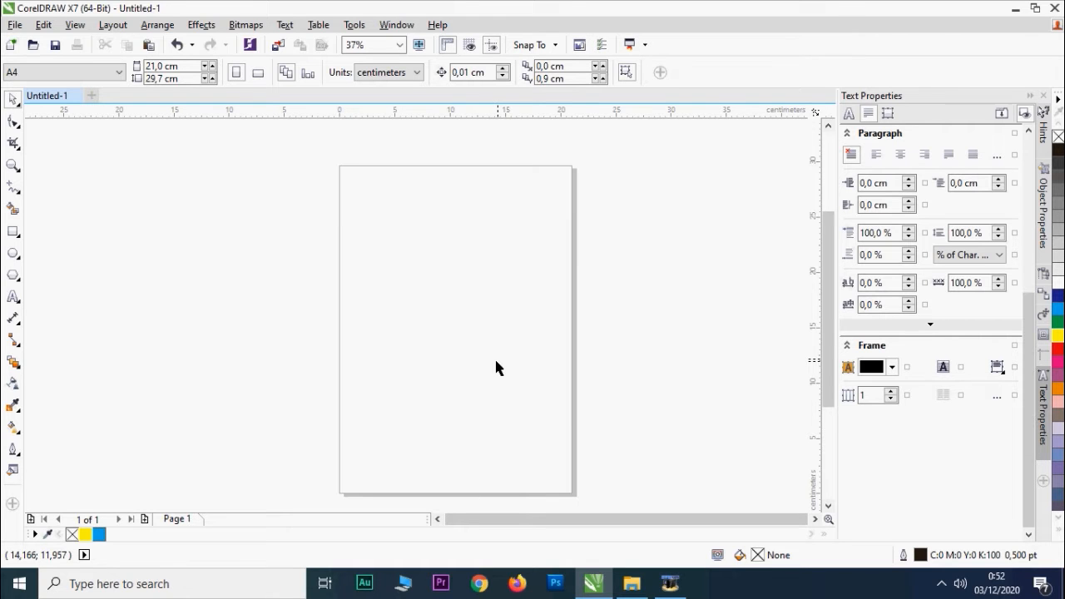
- Import the merah1 photo from the Videos folder and place it about 4.3 by 6.45 cm in the page's upper-left area
key("alt+Tab")
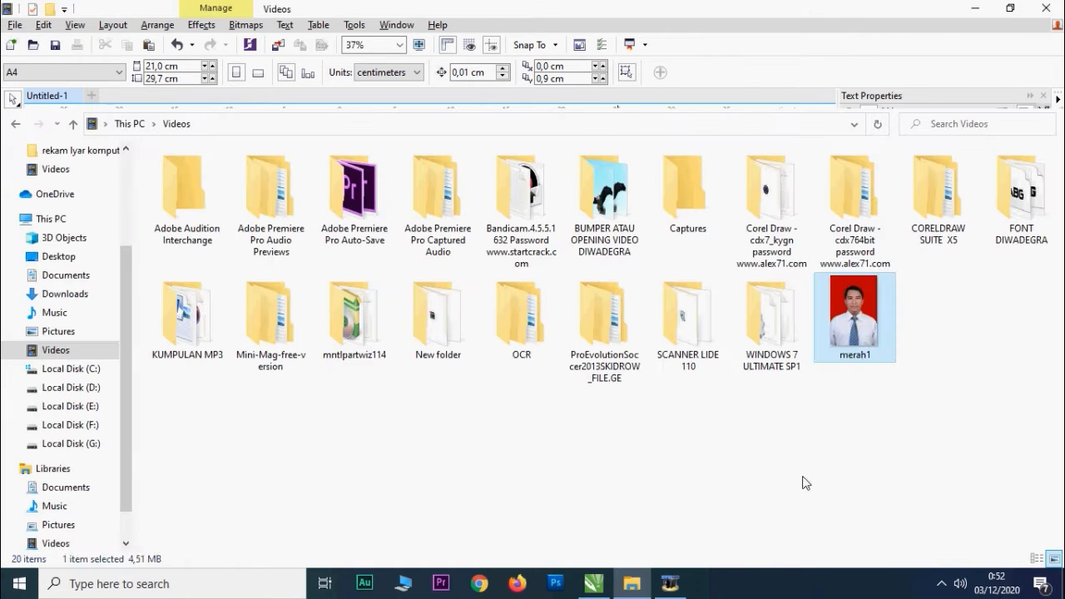
left_click_drag(851, 358, 459, 307)
left_click_drag(567, 467, 363, 214)
left_click(430, 204)
scroll(389, 207, "up", 1)
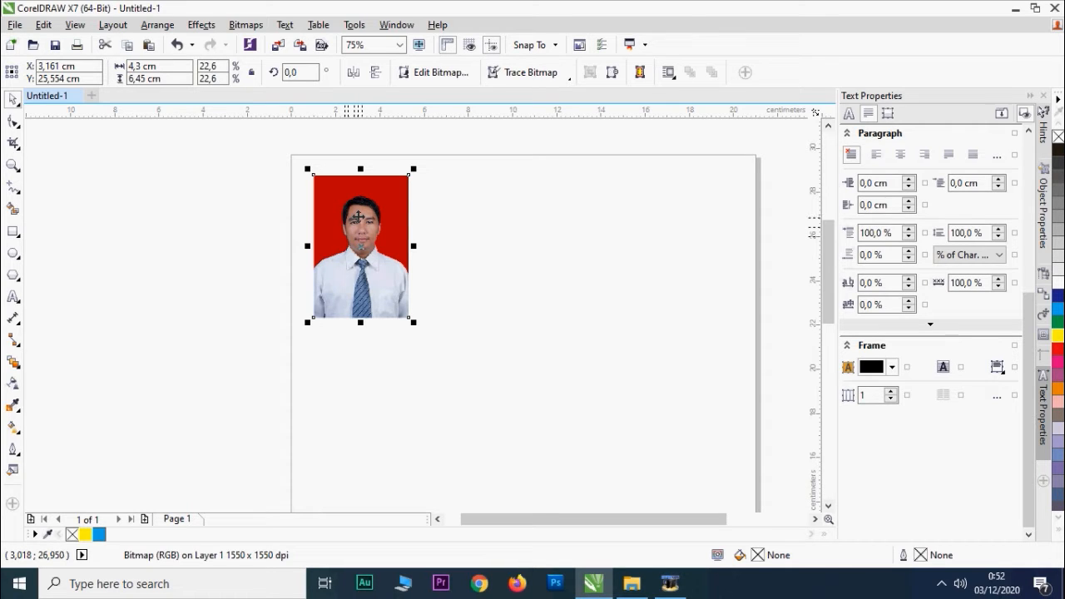
- Open the placed photo for bitmap editing in Corel PHOTO-PAINT and activate the Path tool
left_click(234, 30)
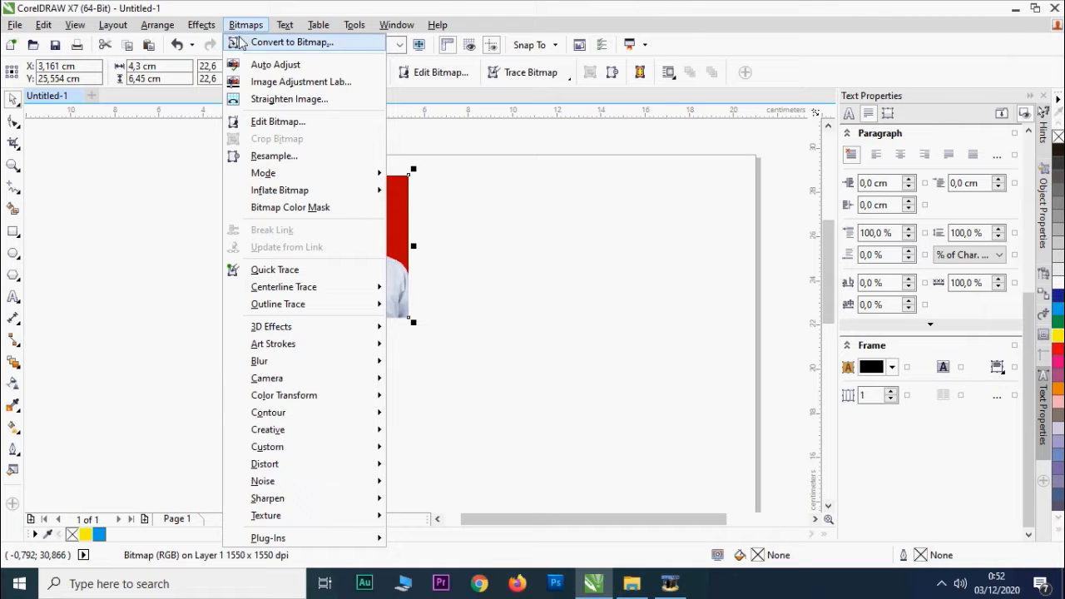
left_click(290, 125)
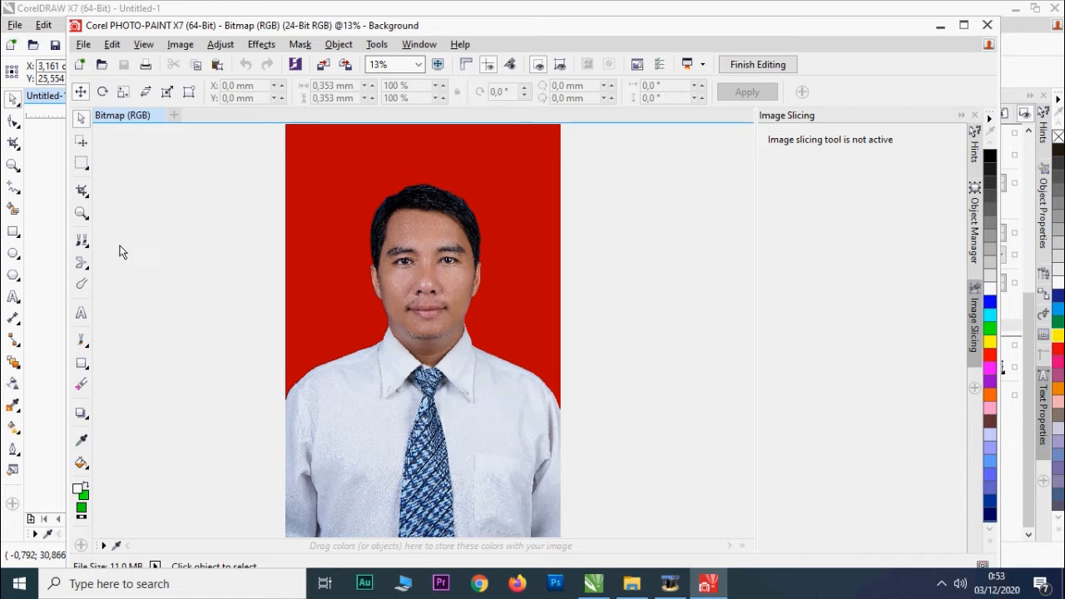
left_click(83, 166)
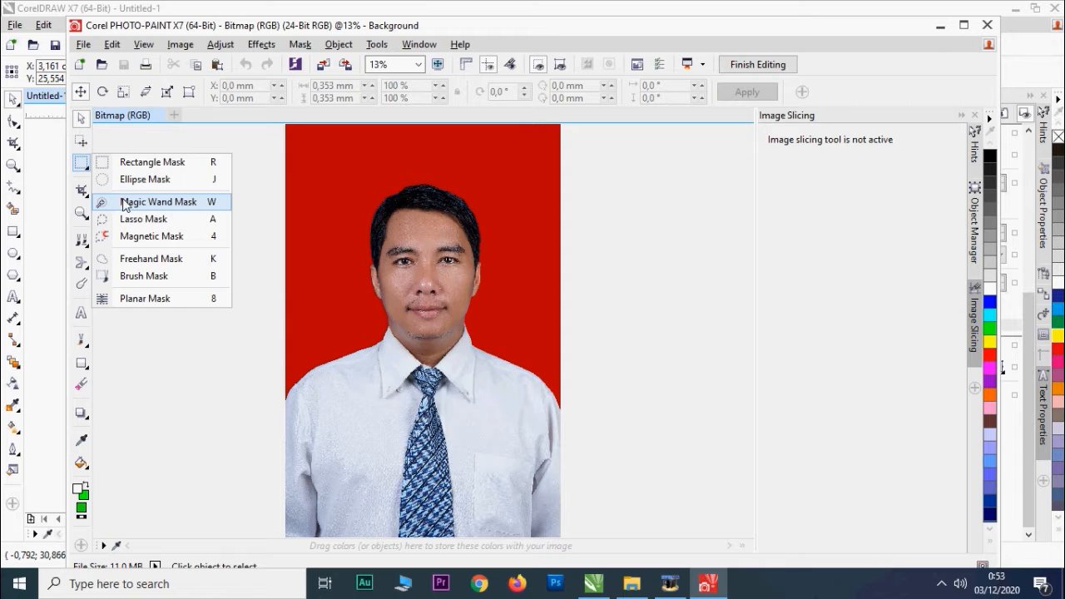
mouse_move(82, 412)
mouse_move(81, 366)
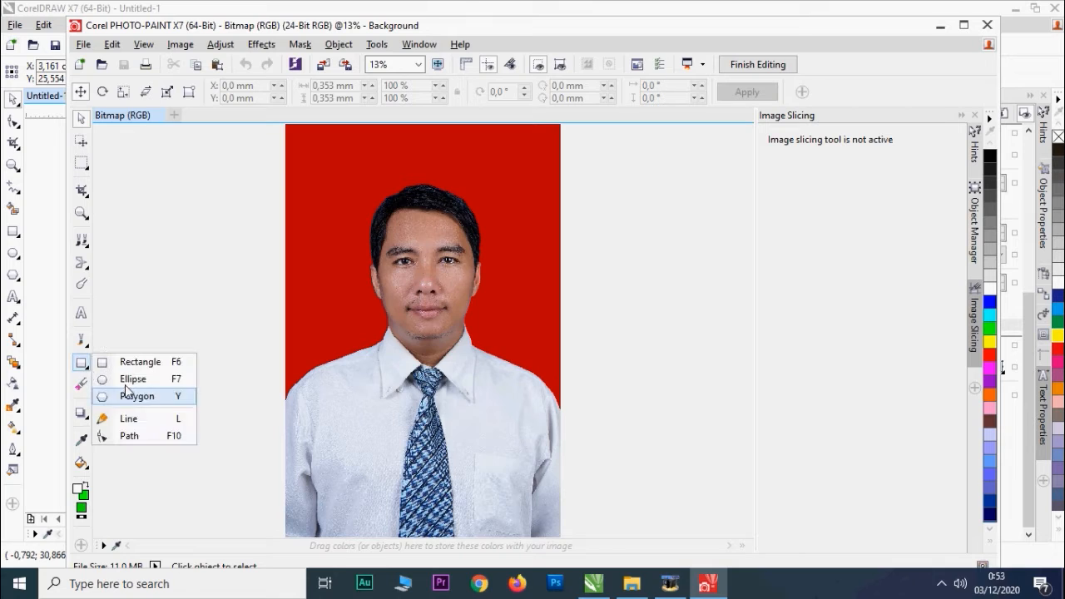
left_click(130, 436)
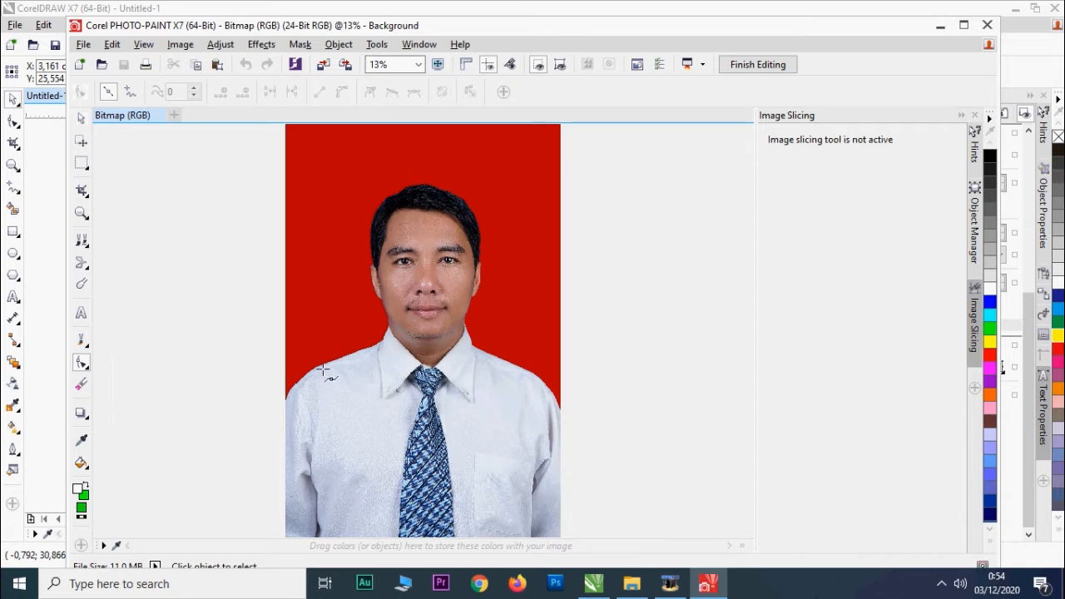
left_click(82, 363)
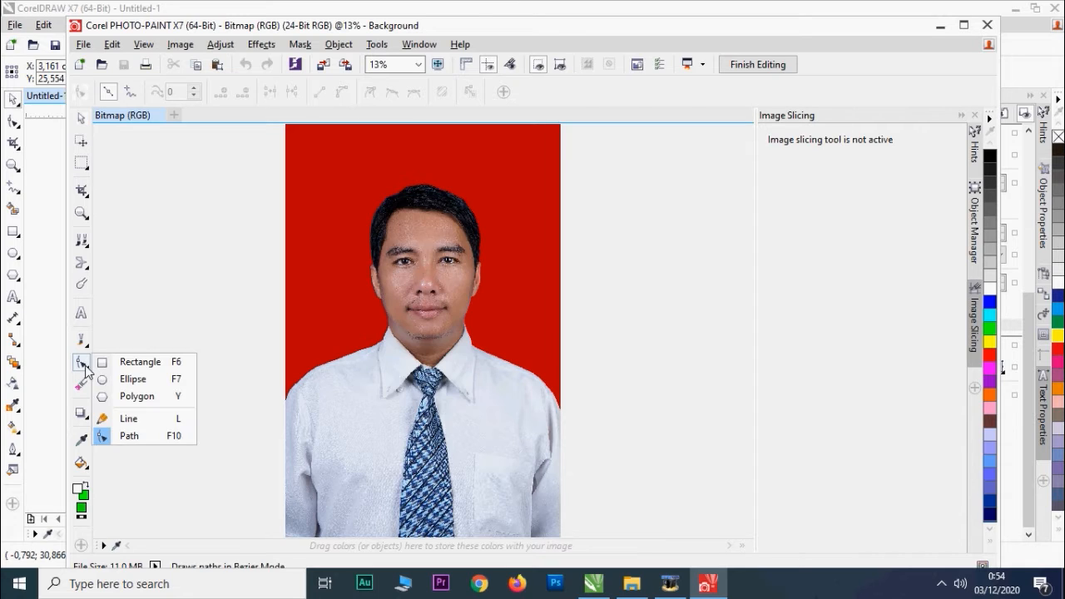
left_click(105, 437)
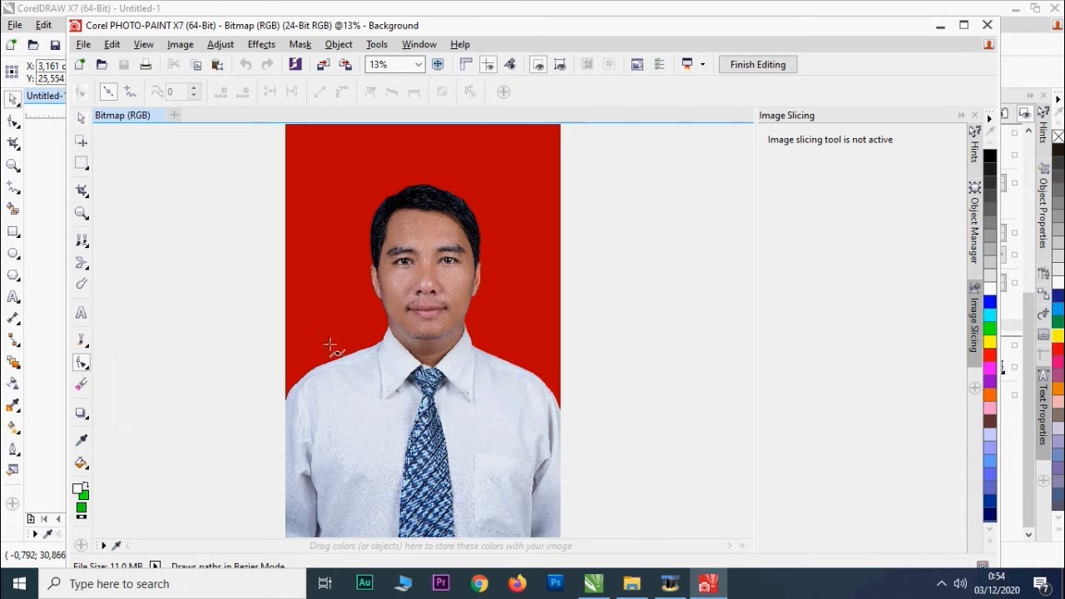
- Start a path with a node on the edge between the shirt's left-hand shoulder and the red background
scroll(344, 366, "up", 1)
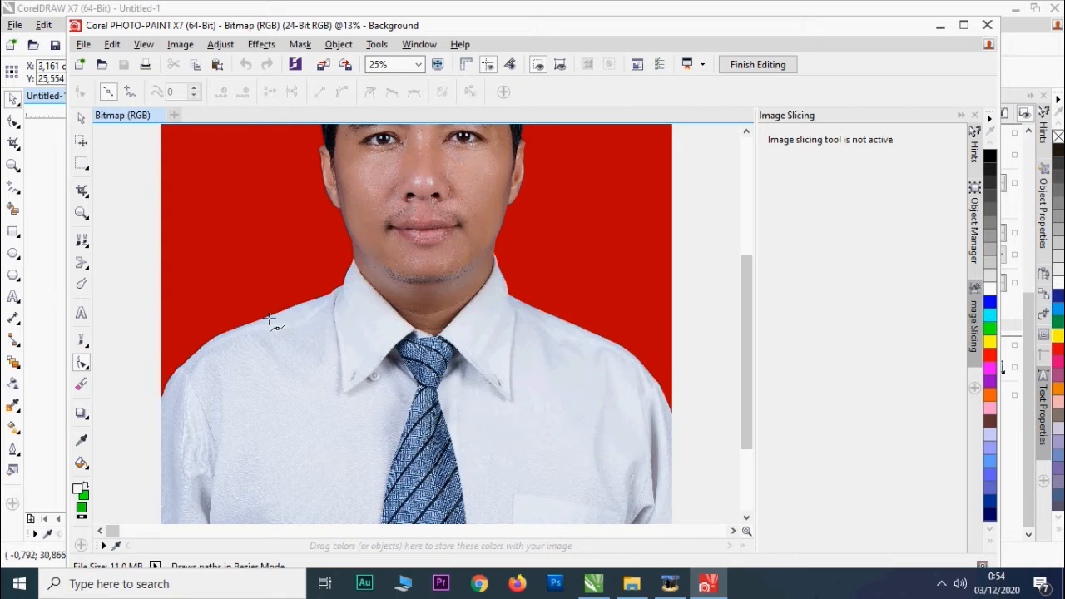
scroll(275, 326, "up", 1)
scroll(262, 318, "up", 3)
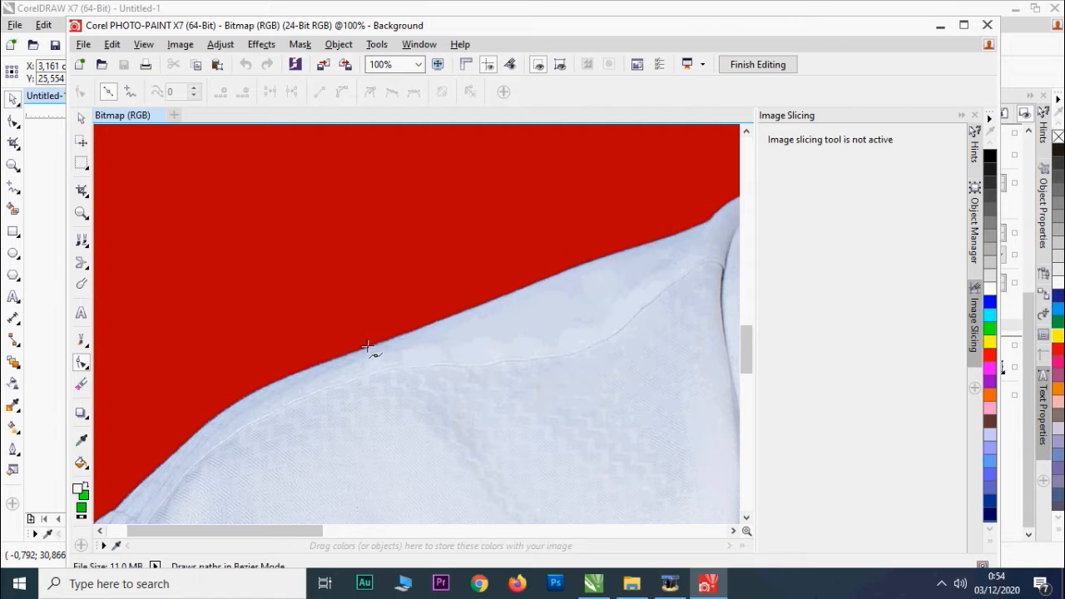
scroll(368, 346, "up", 2)
left_click(368, 341)
scroll(368, 341, "down", 1)
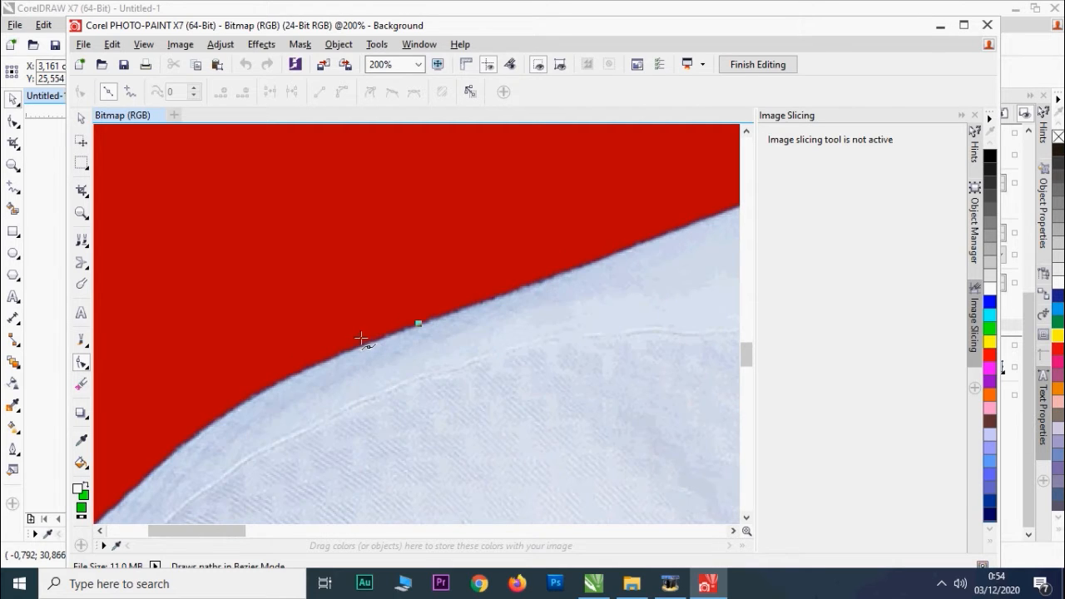
- Add the path's first curve segment along the shoulder edge, replacing the misplaced node
left_click(532, 283)
left_click(556, 275)
key("Delete")
left_click(419, 324)
left_click_drag(541, 278, 573, 268)
left_click_drag(148, 532, 195, 534)
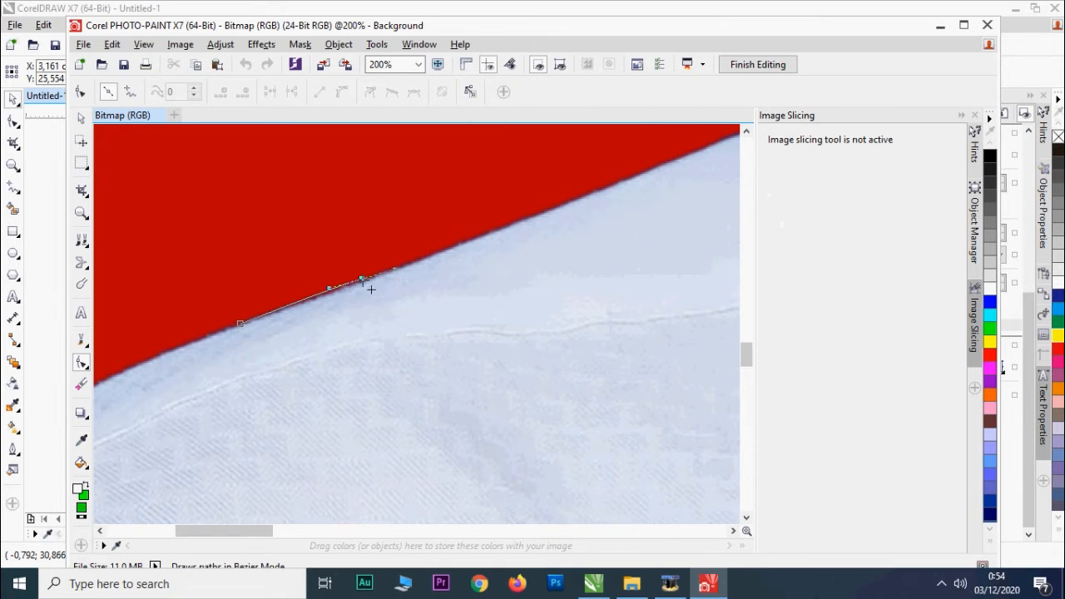
- Extend the path up the shoulder slope toward the collar with two more nodes
left_click(453, 244)
scroll(498, 296, "down", 1)
scroll(389, 295, "up", 1)
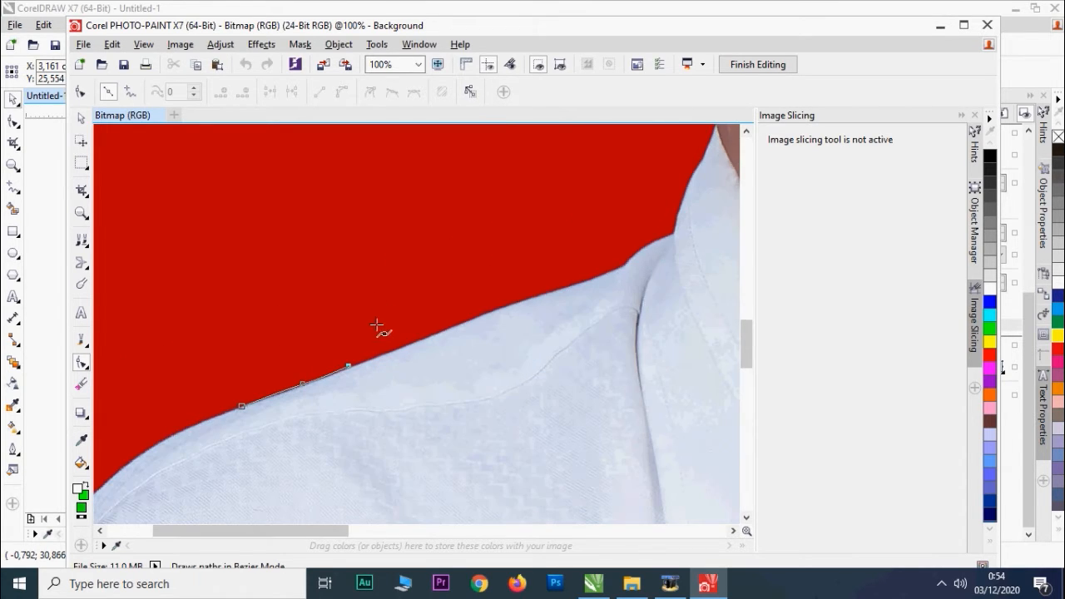
left_click(414, 341)
scroll(410, 355, "up", 2)
key("ctrl+z")
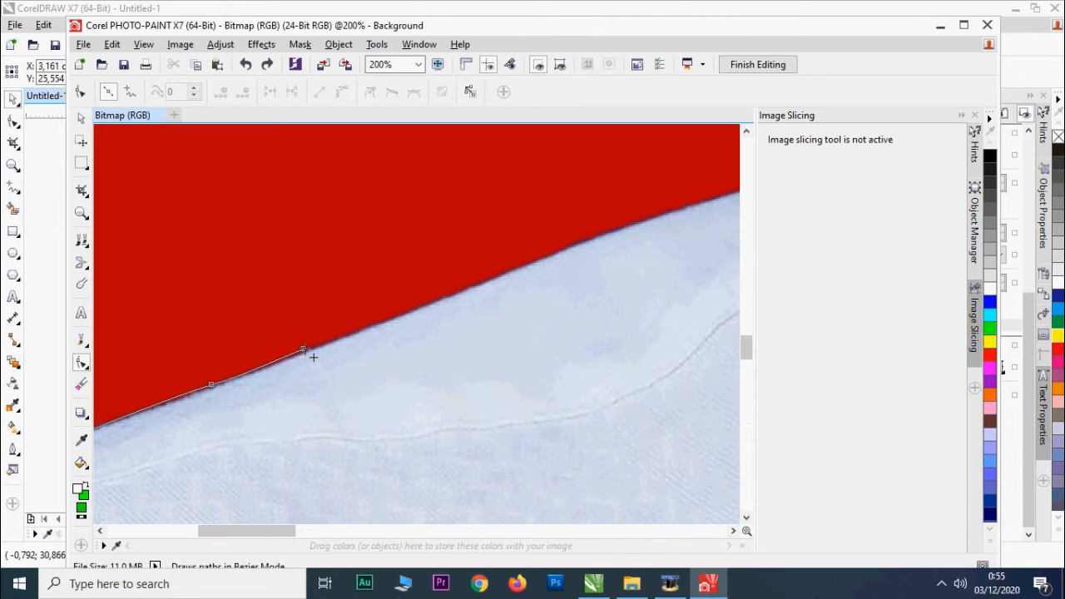
left_click(492, 277)
left_click_drag(510, 273, 529, 265)
scroll(428, 344, "down", 2)
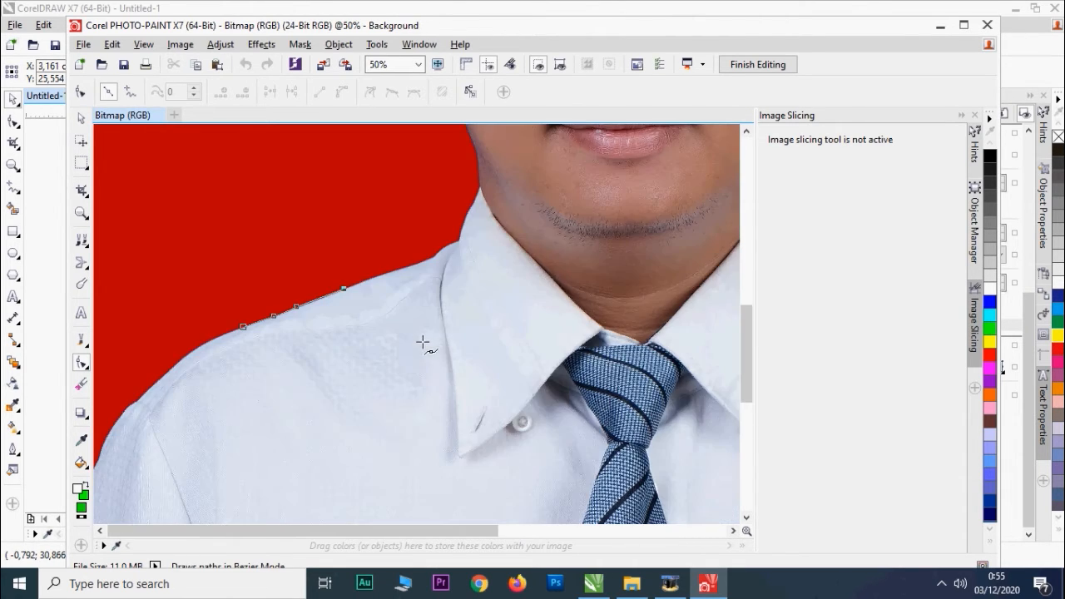
scroll(417, 314, "up", 2)
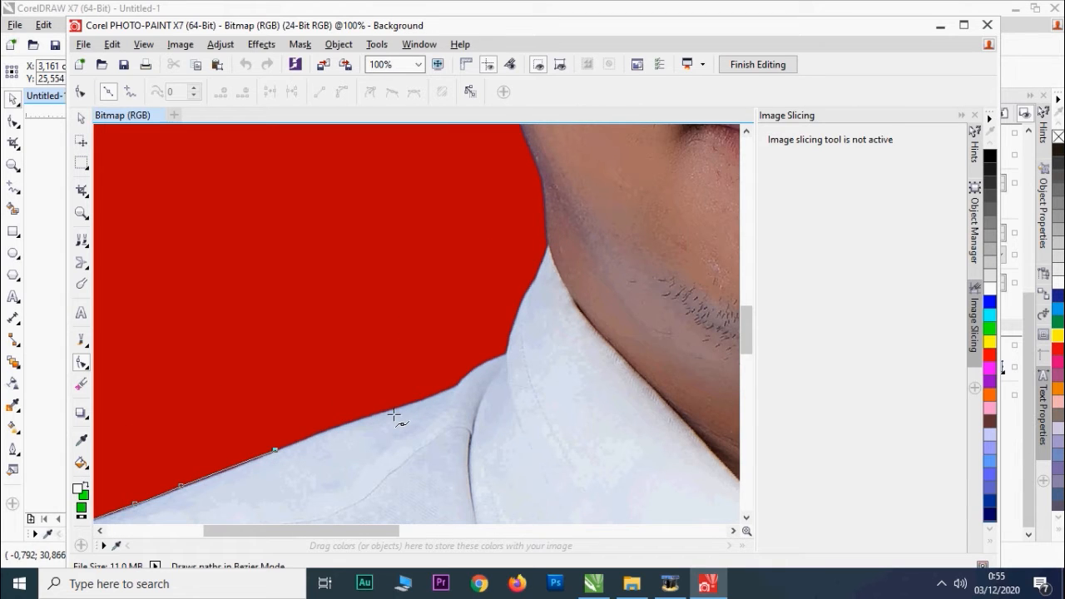
- Continue the path over the end of the shoulder, around the collar's base corner and onto the collar's outer edge
left_click(394, 410)
key("ctrl+z")
scroll(424, 408, "up", 1)
left_click_drag(435, 306, 492, 260)
key("Delete")
left_click_drag(523, 246, 540, 237)
left_click_drag(556, 233, 557, 225)
left_click_drag(567, 173, 575, 155)
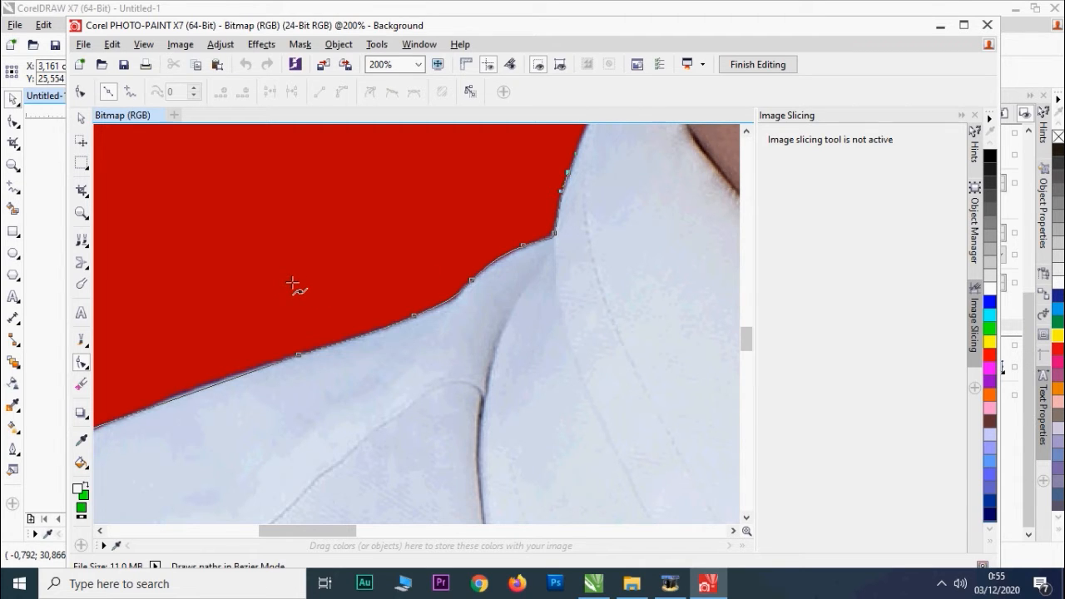
- Trace the path up the collar's outer edge, past its tip and onto the edge of the neck
key("h")
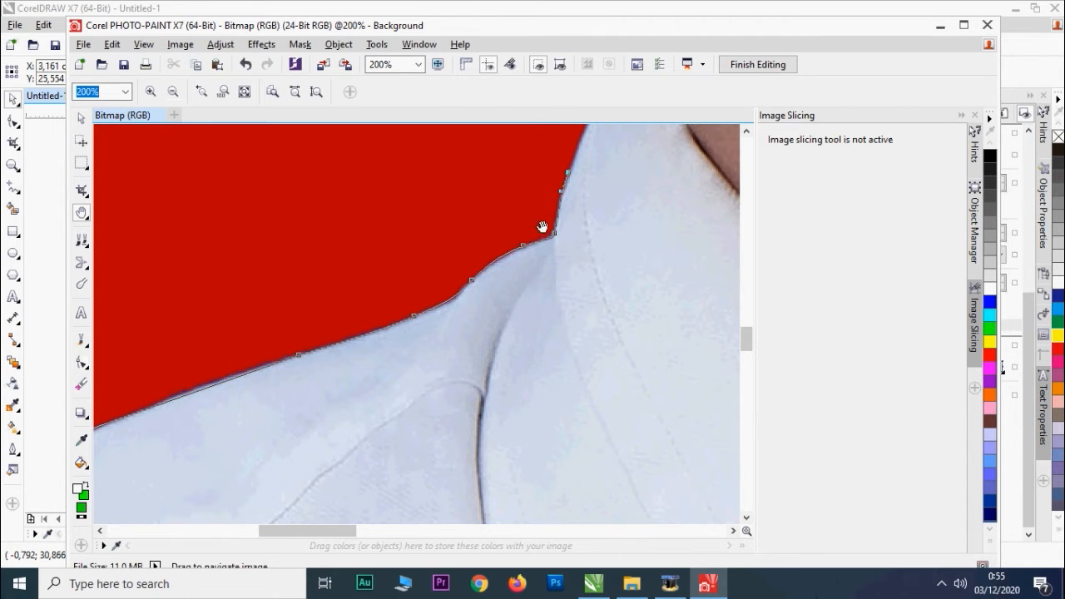
left_click_drag(585, 171, 401, 442)
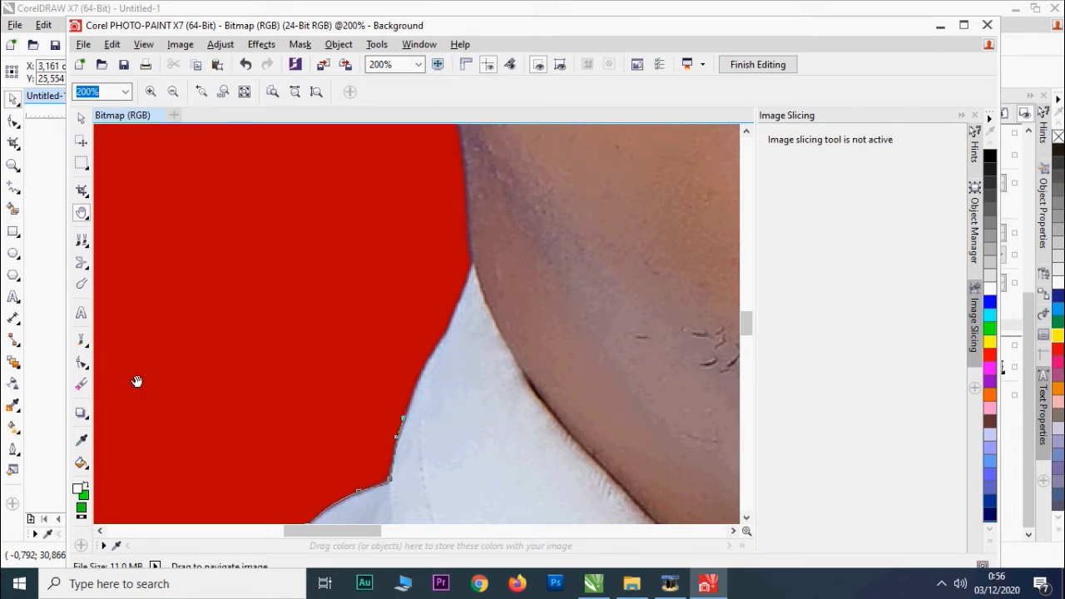
left_click(81, 364)
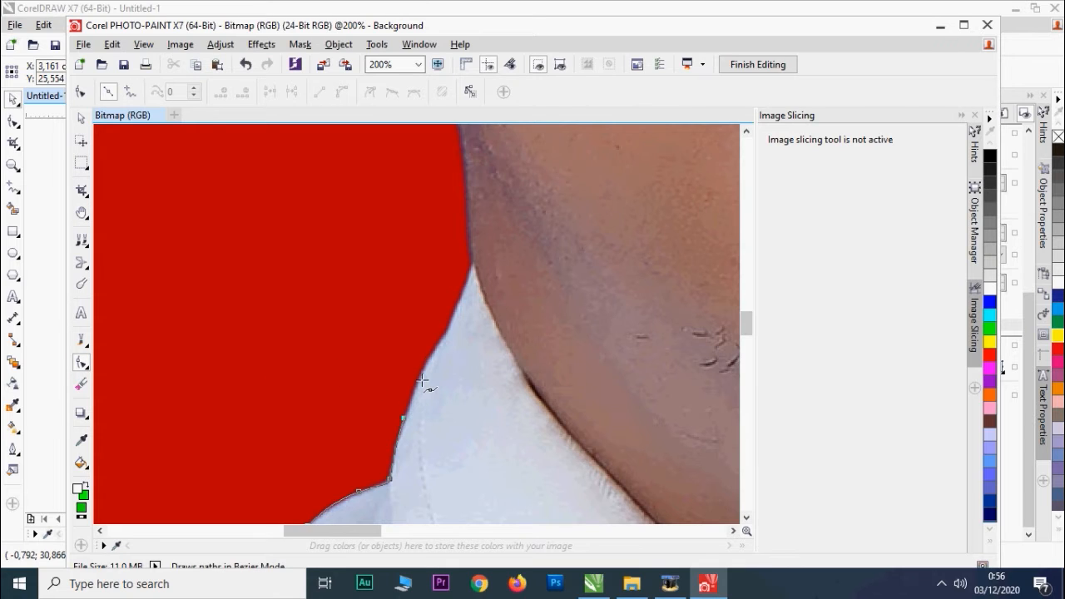
left_click(434, 349)
key("ctrl+z")
left_click_drag(425, 362, 437, 345)
left_click_drag(460, 295, 472, 234)
left_click_drag(465, 176, 465, 150)
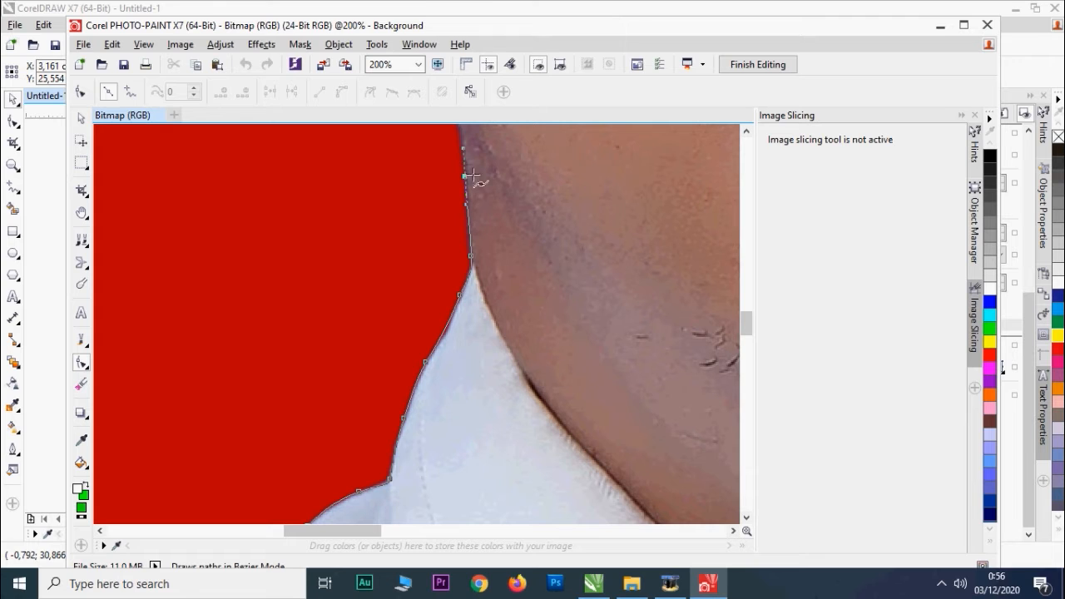
- Extend the path from the neck up along the jawline toward the ear
key("h")
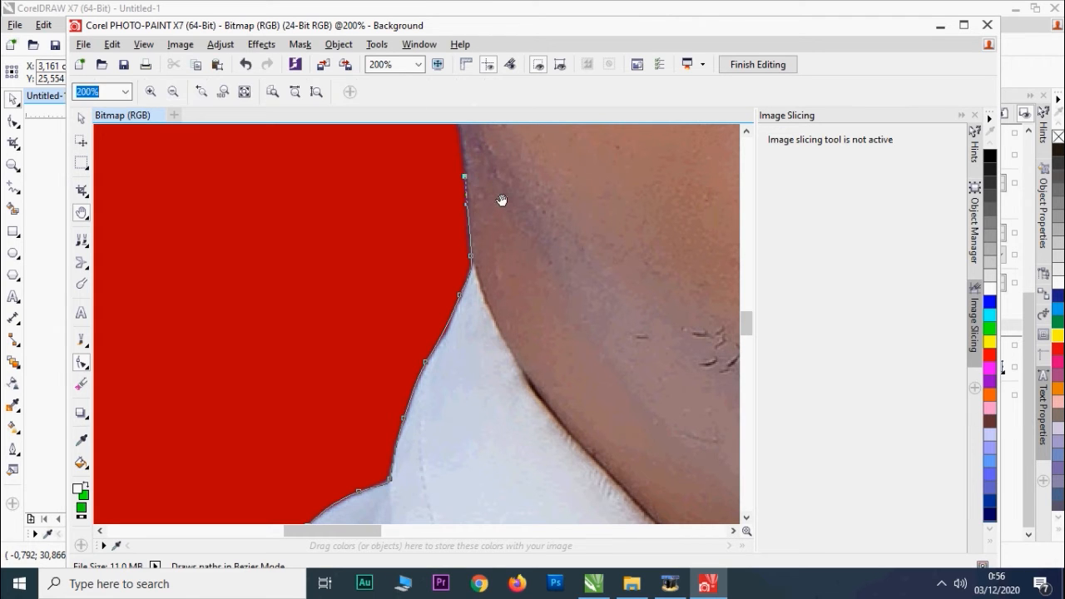
left_click_drag(509, 174, 488, 397)
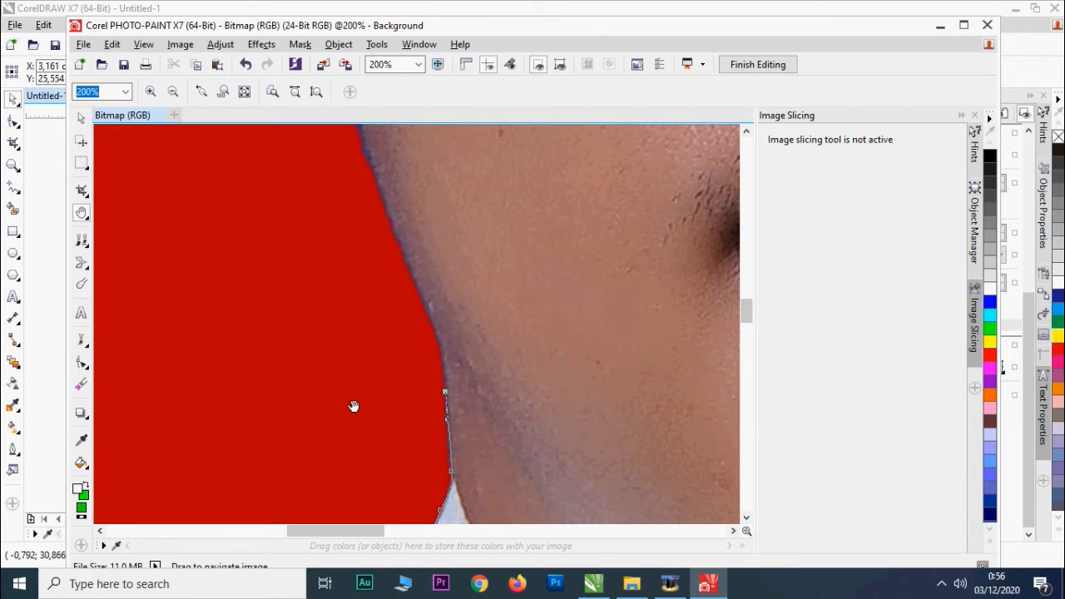
key(".")
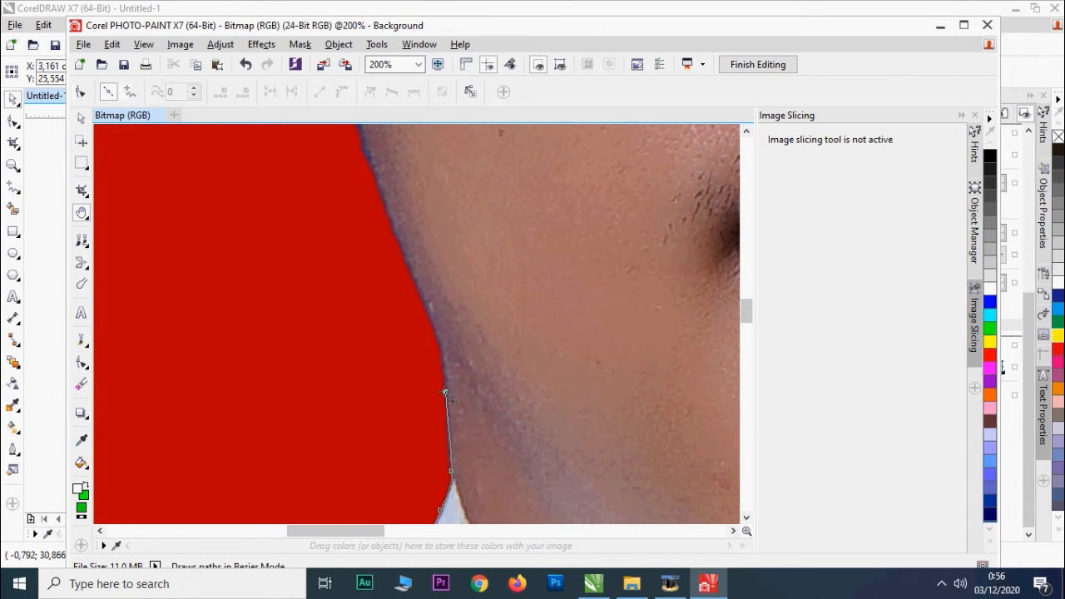
left_click(433, 327)
left_click(389, 218)
left_click(379, 191)
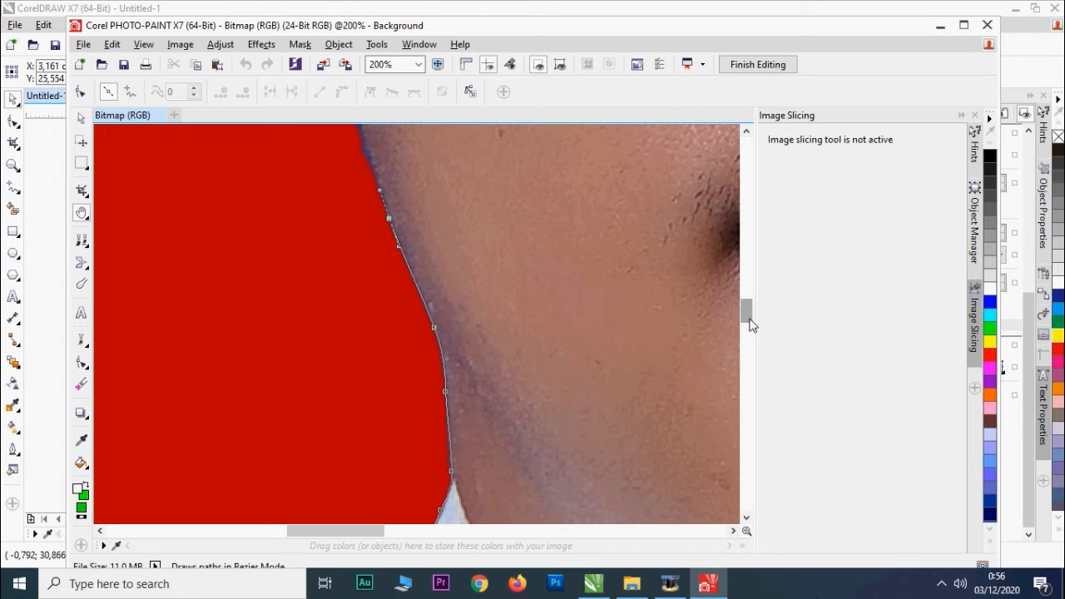
left_click(365, 149)
- Trace the path from the upper jaw around the earlobe and up the ear's lower outer edge
left_click_drag(748, 319, 746, 298)
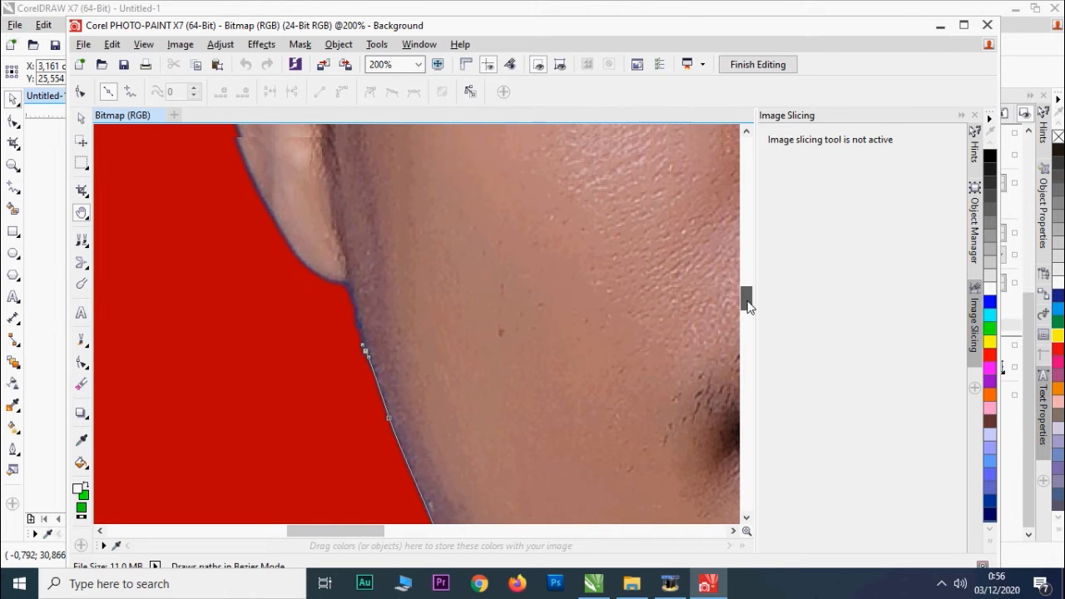
left_click(355, 331)
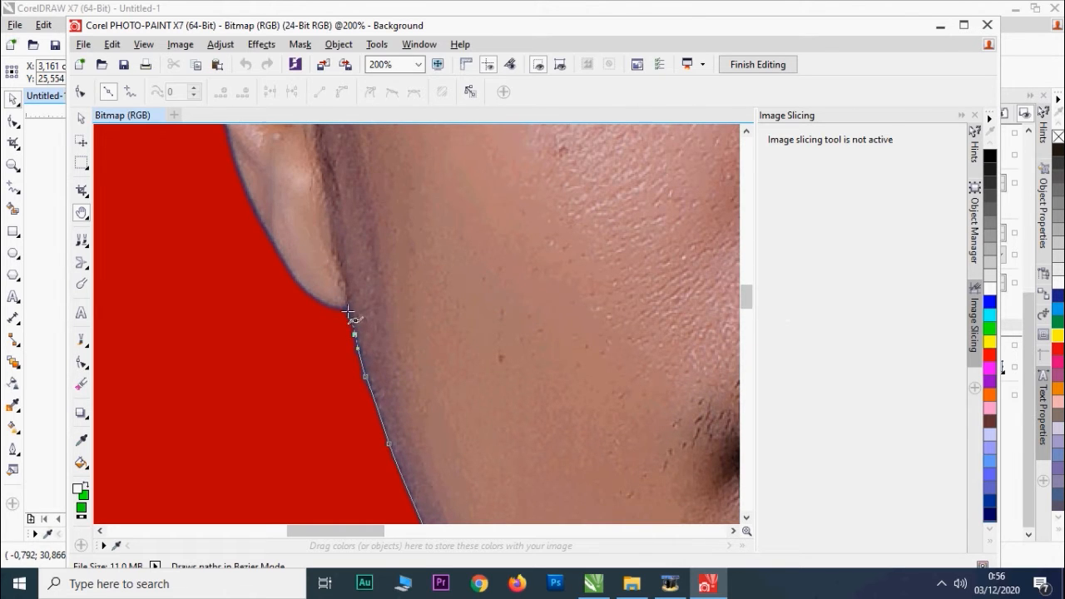
left_click(344, 308)
left_click_drag(294, 278, 283, 261)
left_click_drag(256, 214, 249, 199)
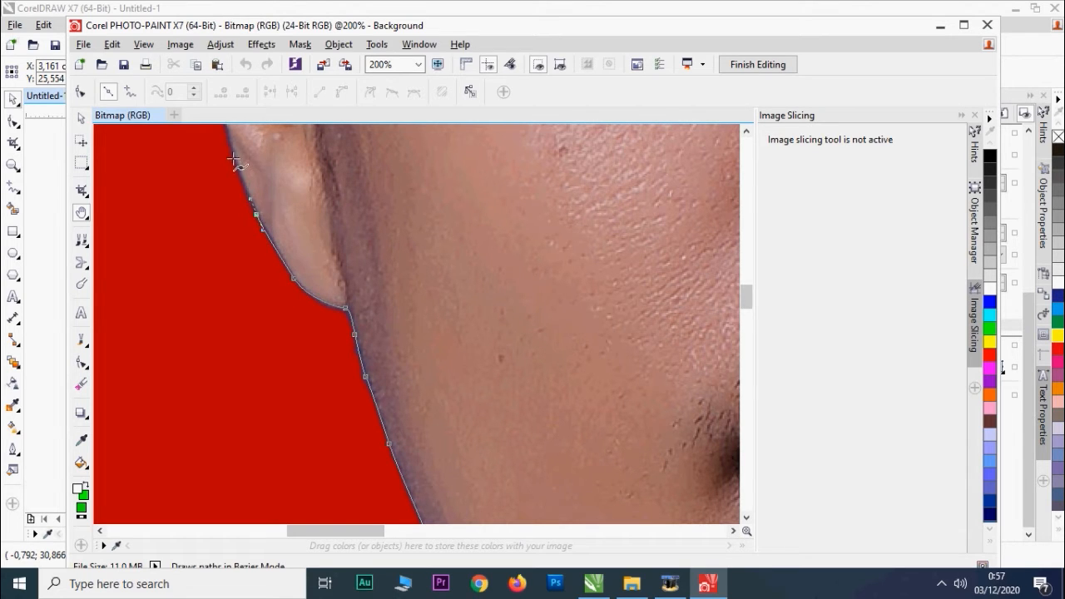
left_click_drag(232, 154, 231, 143)
- Continue the path with curved nodes up the outer edge of the ear
left_click(81, 362)
scroll(307, 202, "down", 1)
scroll(307, 202, "up", 1)
left_click_drag(431, 349, 429, 335)
scroll(450, 311, "up", 1)
left_click_drag(354, 210, 350, 150)
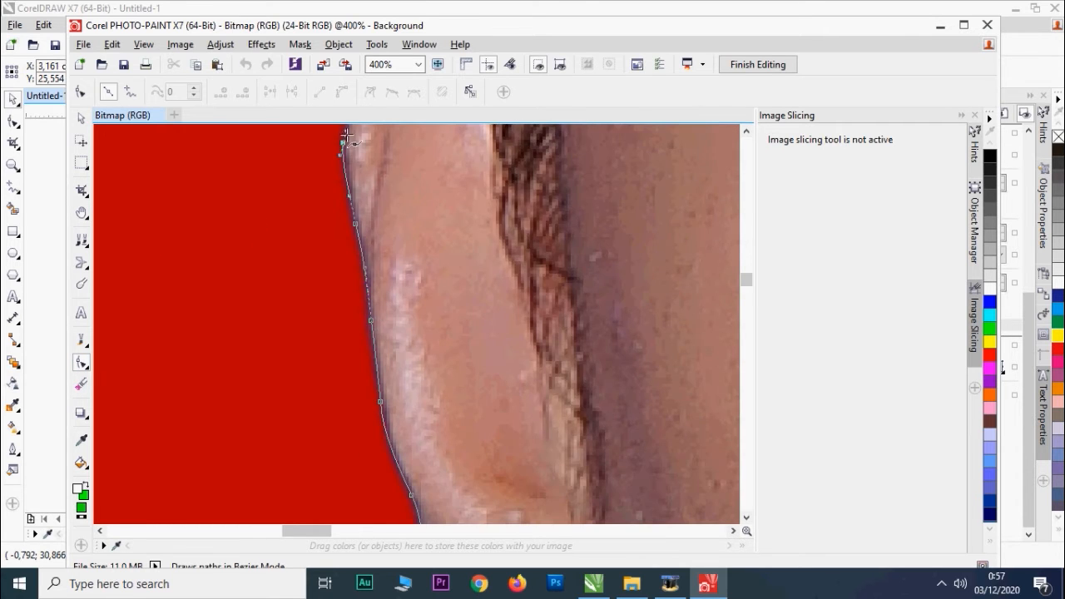
- Extend the path over the top of the ear and up the side of the hair with curved nodes
left_click_drag(420, 183, 440, 442)
left_click_drag(407, 306, 390, 212)
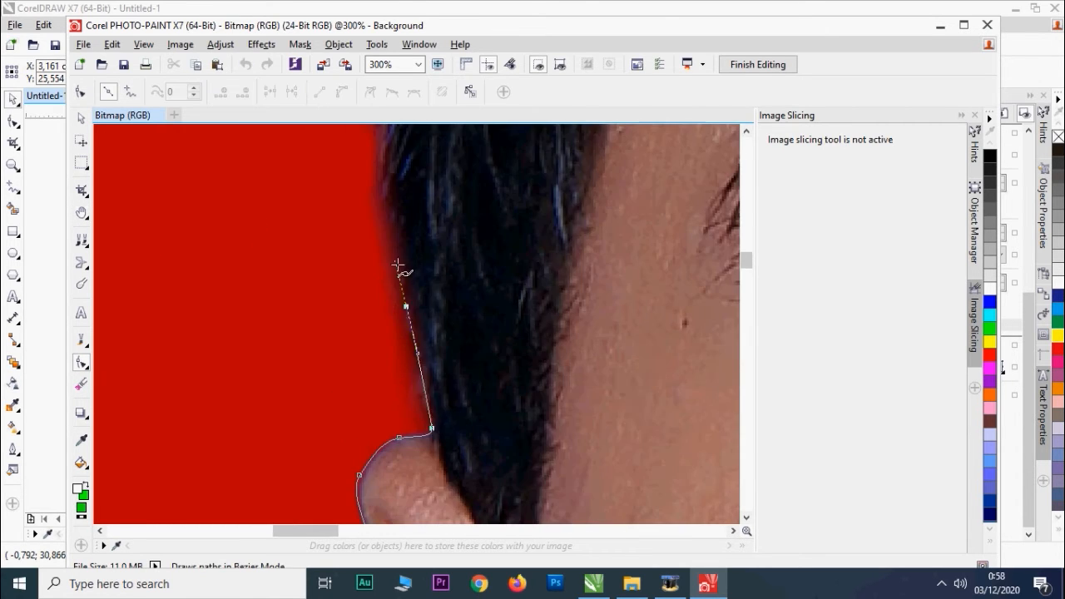
scroll(403, 403, "down", 2)
scroll(390, 212, "up", 1)
left_click_drag(411, 183, 430, 143)
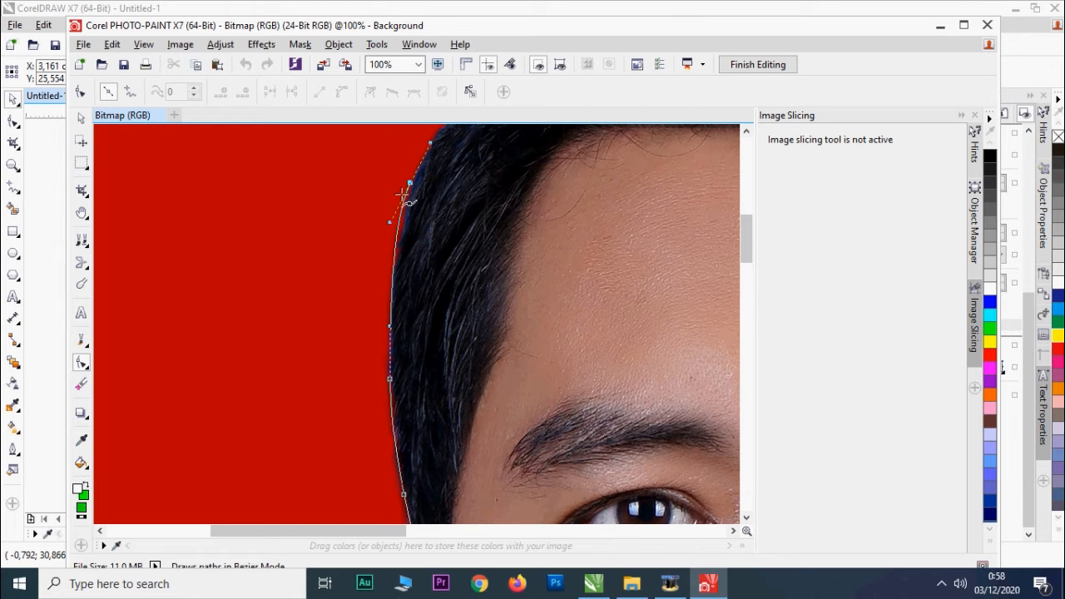
scroll(402, 194, "up", 1)
scroll(430, 284, "down", 1)
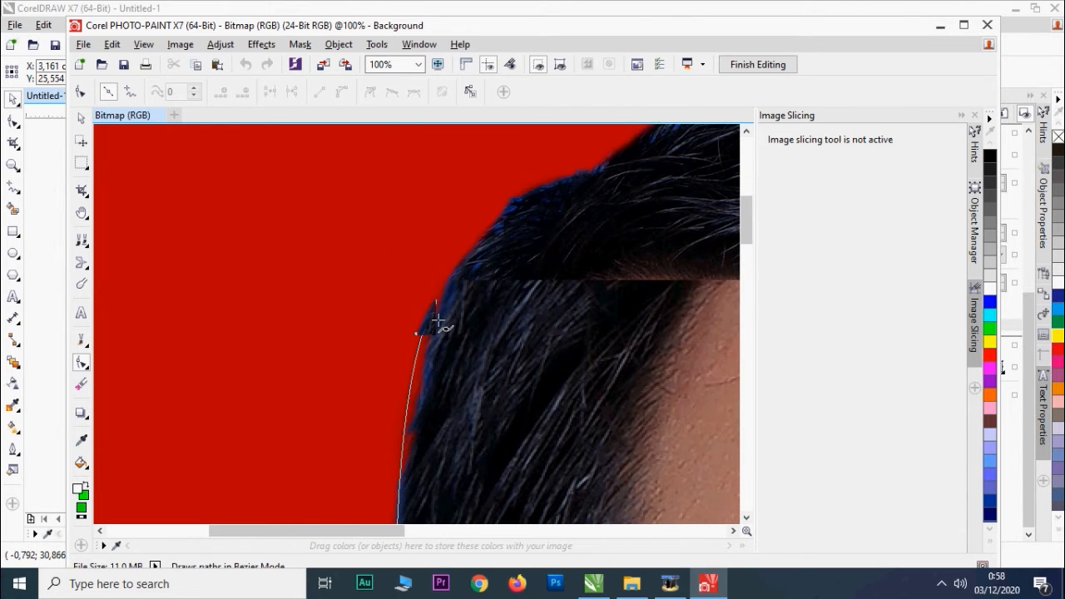
scroll(472, 306, "down", 1)
scroll(393, 344, "up", 1)
scroll(383, 366, "up", 1)
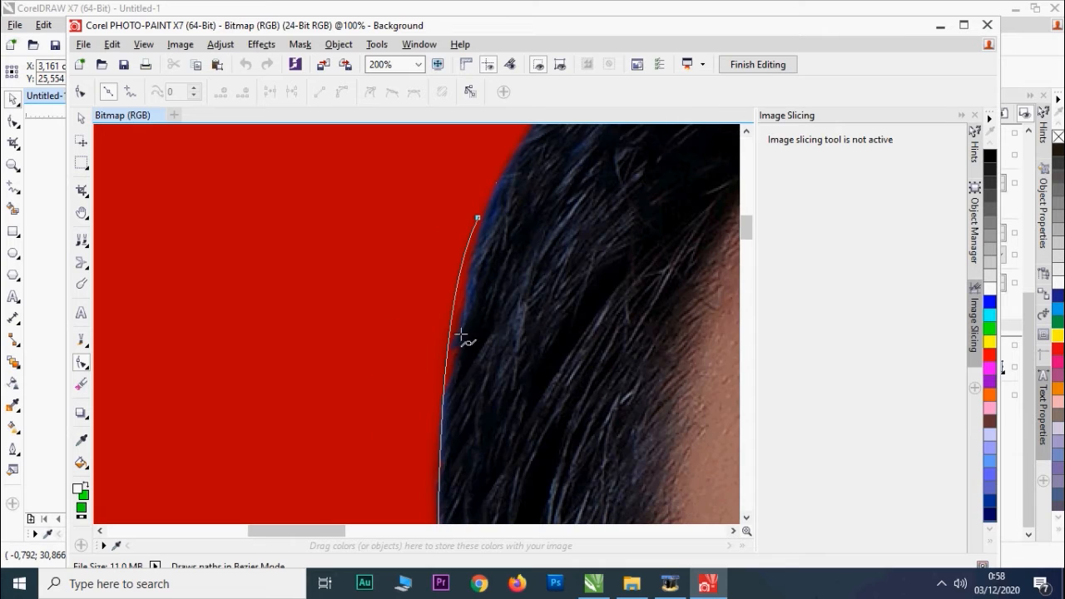
scroll(466, 286, "up", 1)
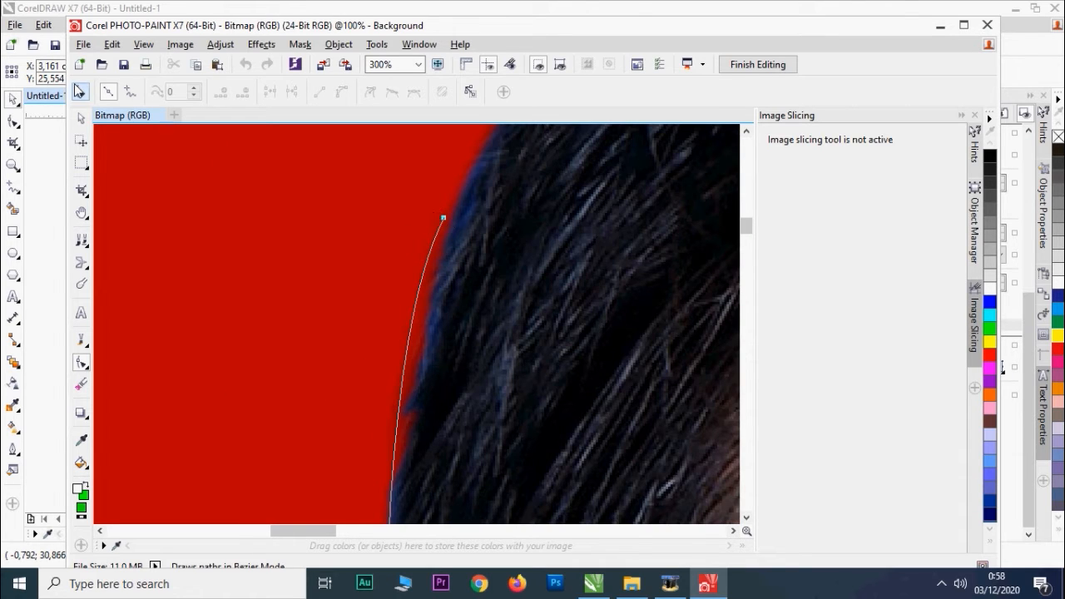
- Try to move the path's end node against the hair edge with the Shape tool, and undo the latest path changes
left_click(80, 92)
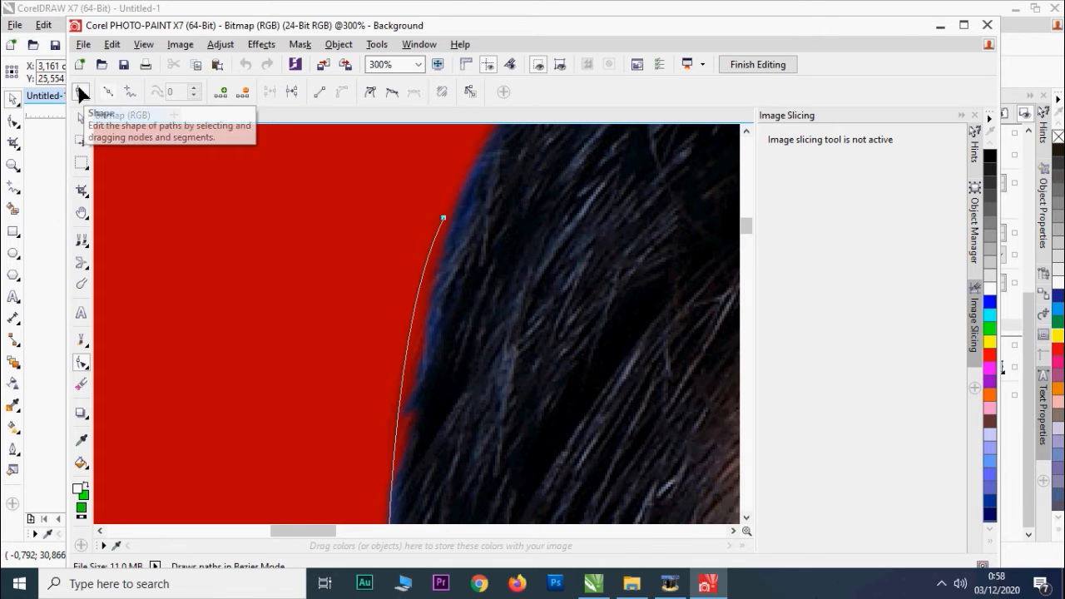
left_click(445, 219)
scroll(445, 219, "down", 1)
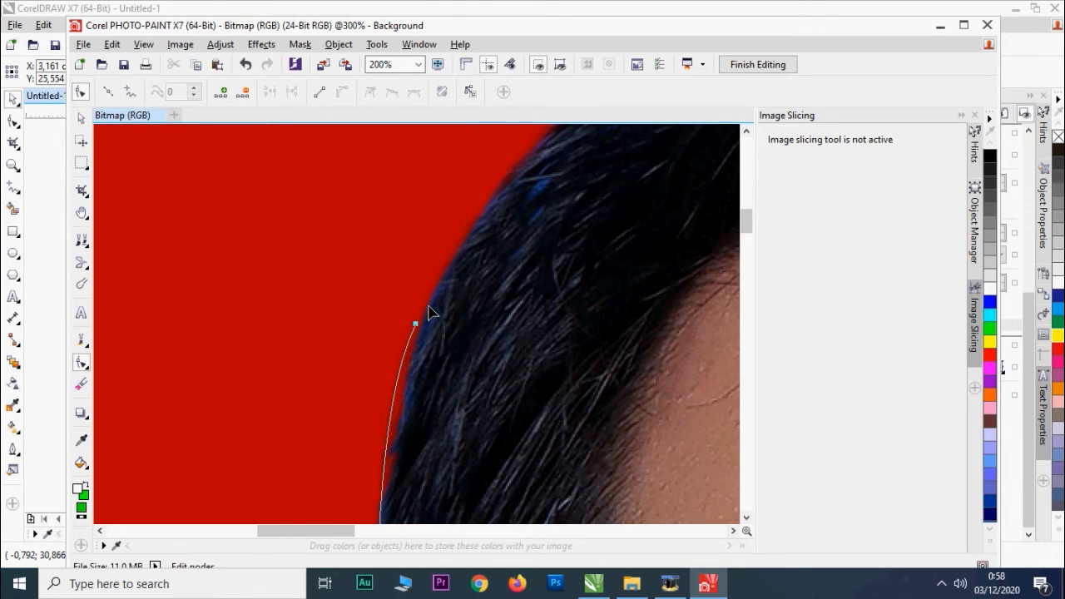
scroll(430, 311, "down", 1)
left_click_drag(415, 296, 410, 337)
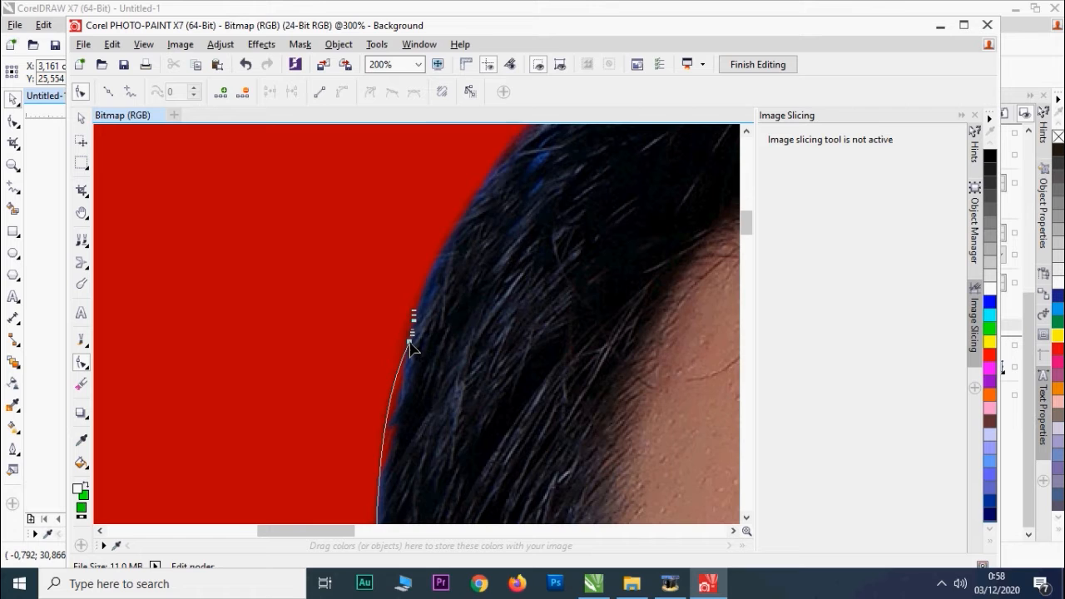
scroll(418, 337, "down", 1)
scroll(402, 357, "up", 1)
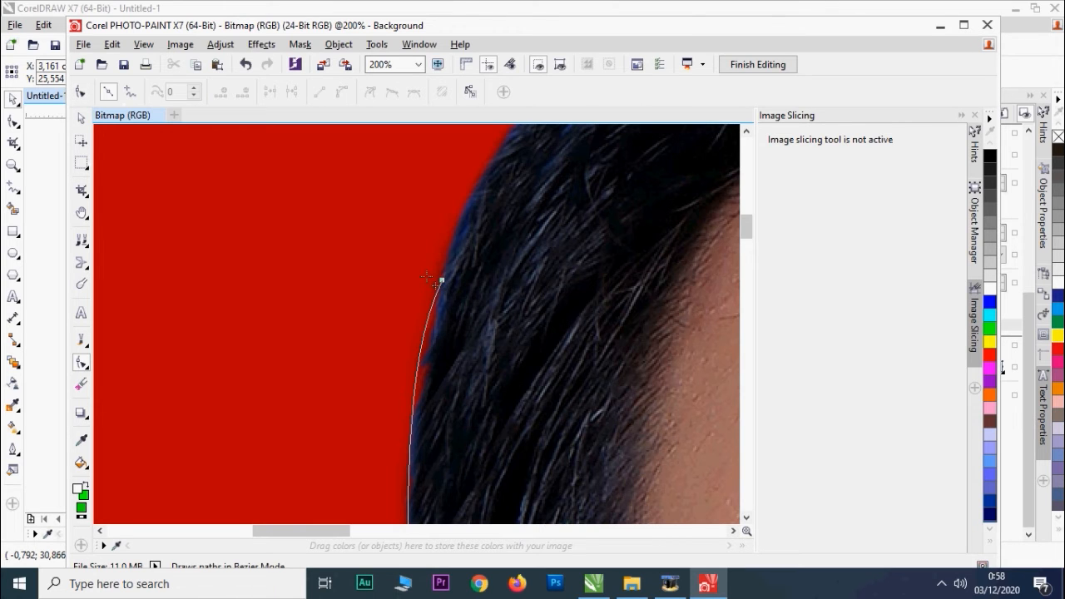
scroll(453, 287, "up", 1)
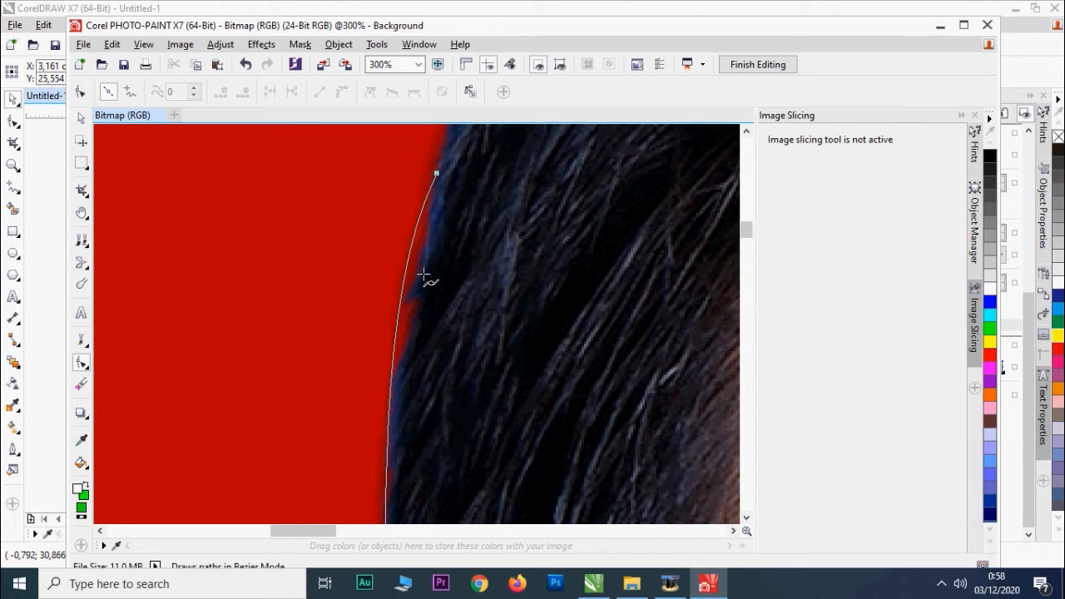
key("ctrl+z")
- Resume the path from its last node above the ear and trace it up the side of the hair
scroll(442, 177, "down", 2)
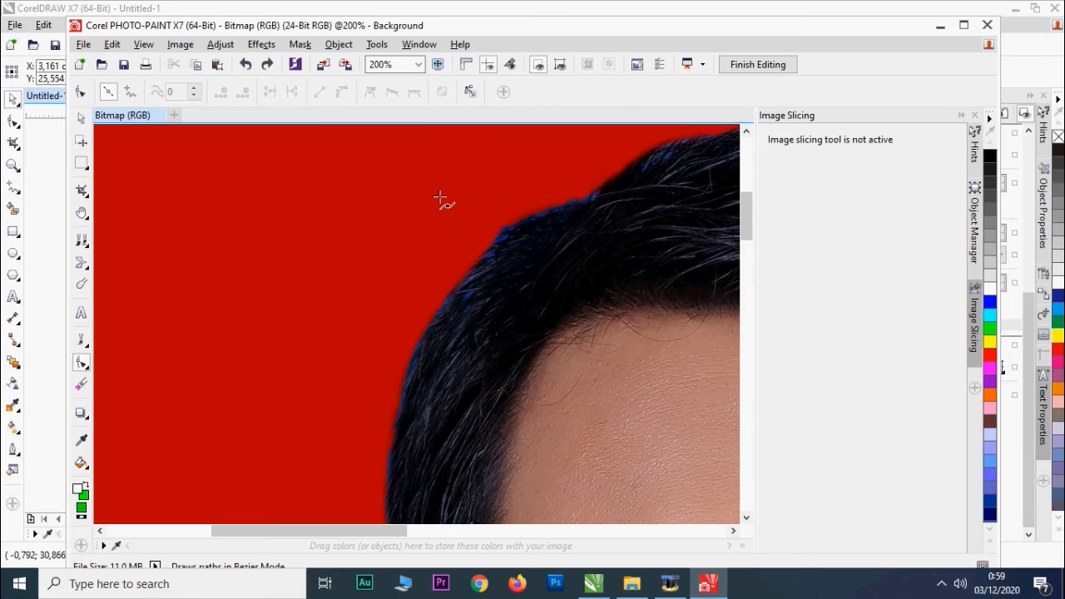
scroll(424, 352, "down", 1)
scroll(411, 375, "up", 1)
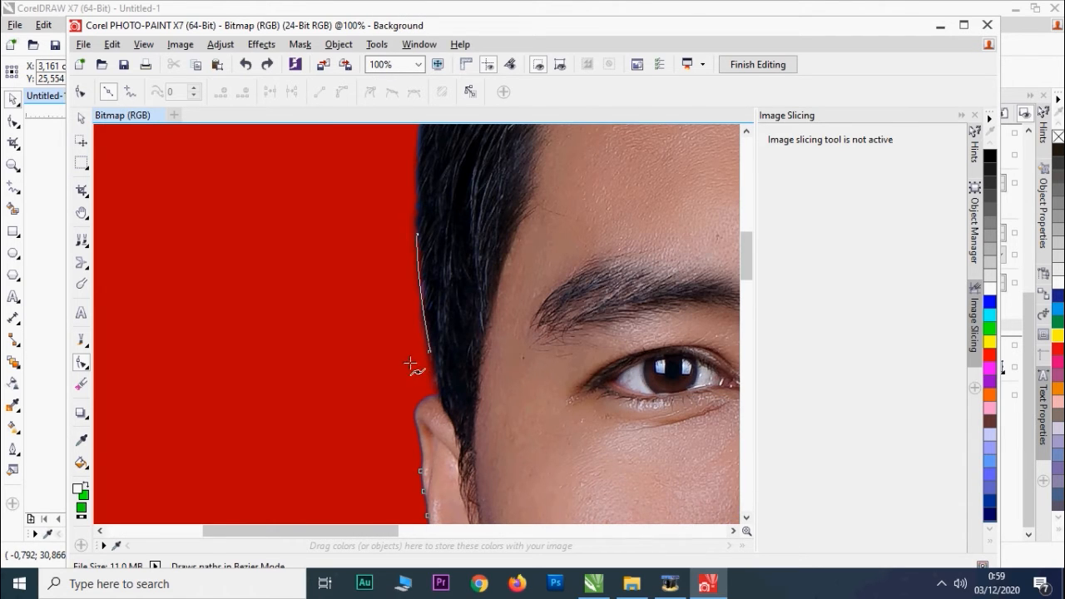
scroll(425, 212, "up", 1)
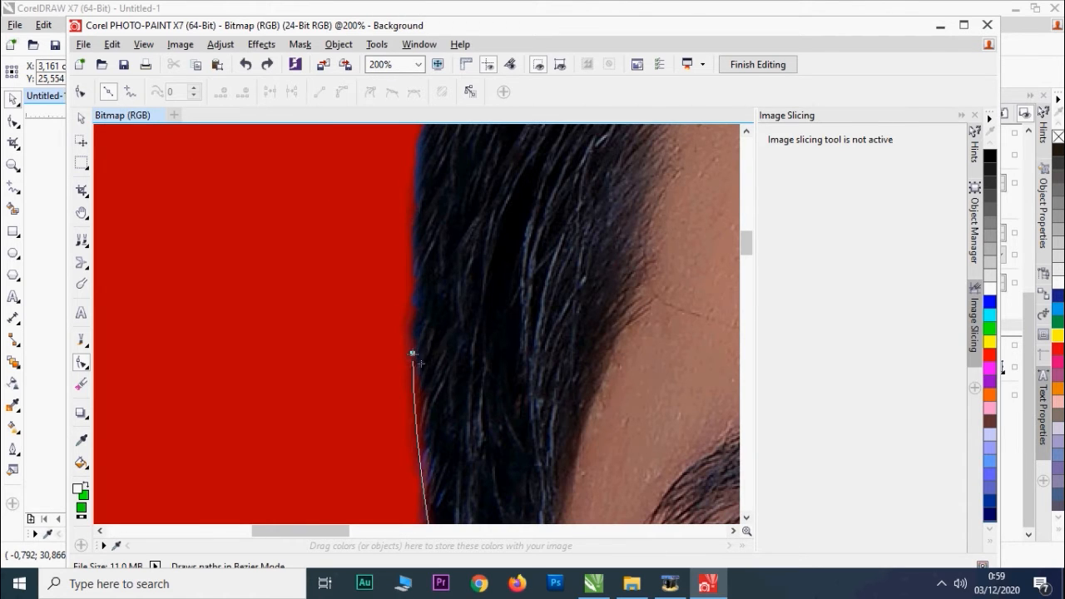
left_click(409, 241)
scroll(416, 212, "down", 1)
left_click(417, 278)
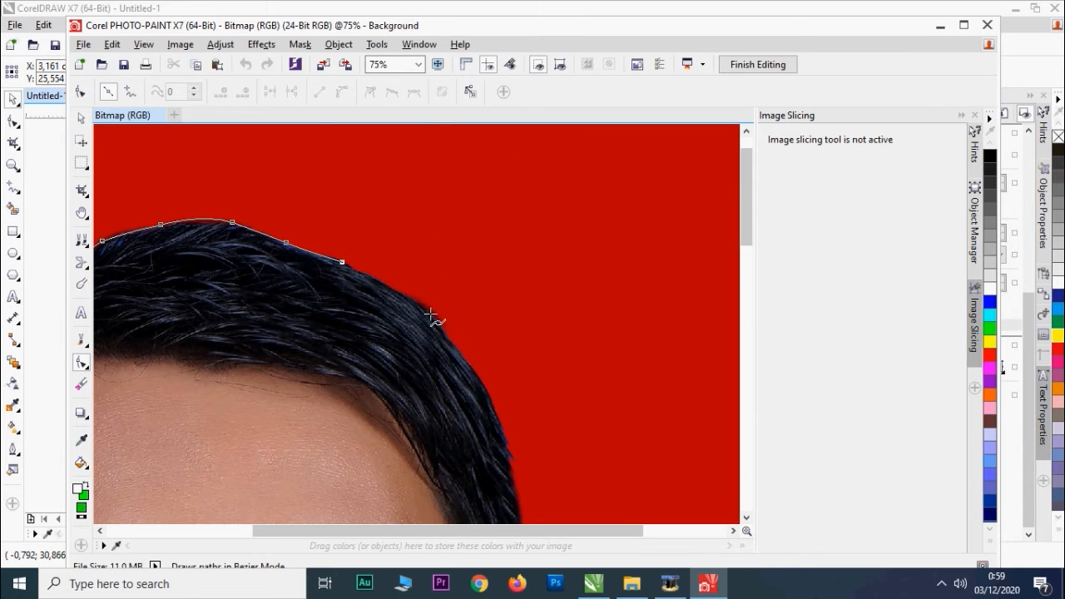
- Trace the path across the crown, down the opposite side of the hair and onto that ear's outer edge
left_click(430, 314)
left_click(433, 295)
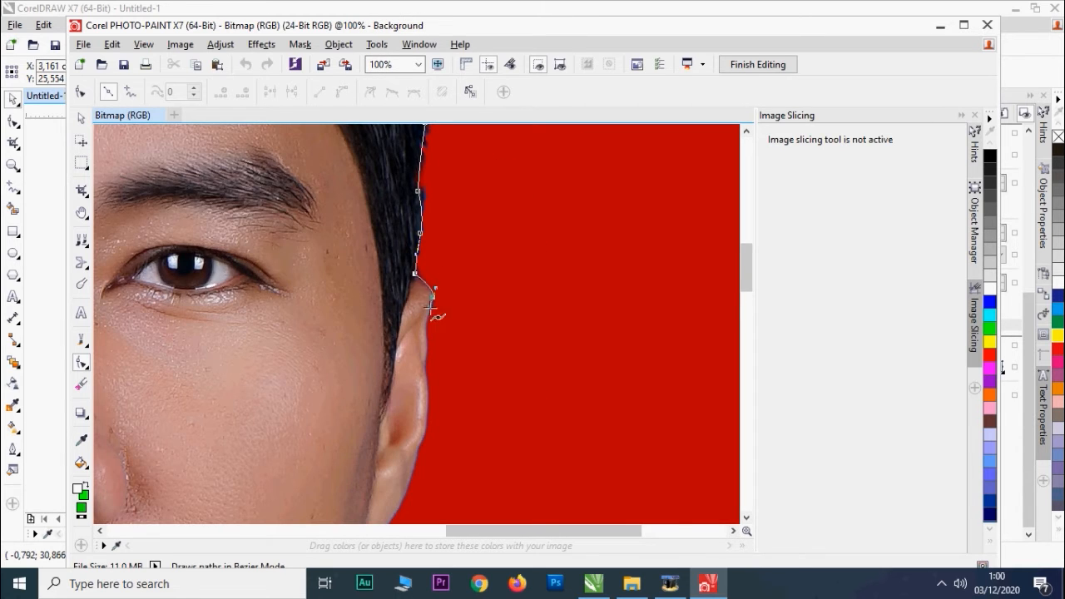
left_click(425, 373)
- Continue the path along the shirt's shoulder line, curving it around the rounded end of the shoulder
scroll(425, 381, "down", 1)
scroll(422, 414, "up", 1)
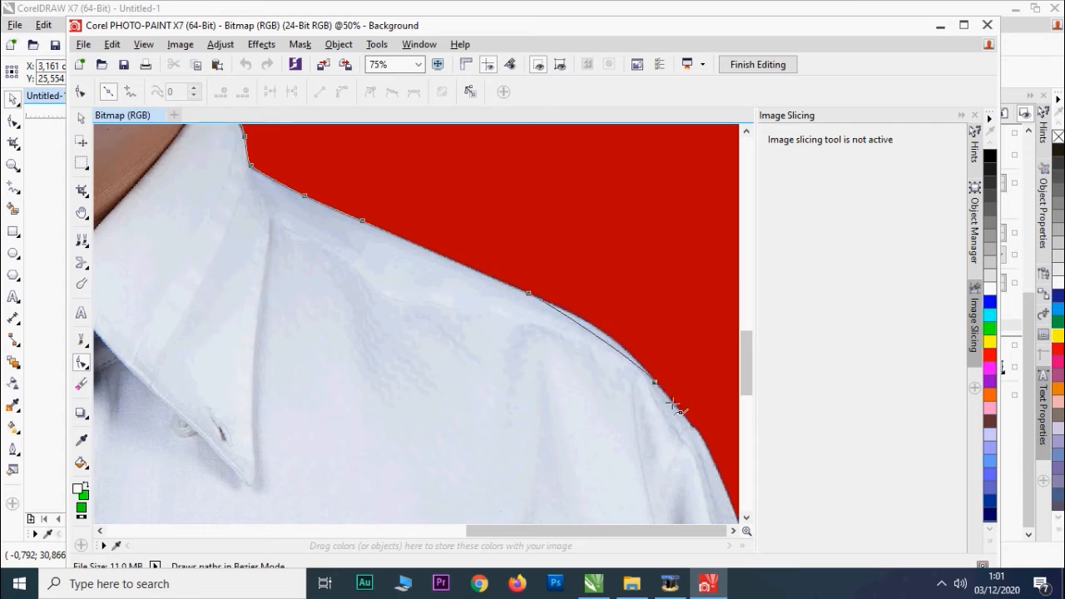
scroll(567, 312, "up", 1)
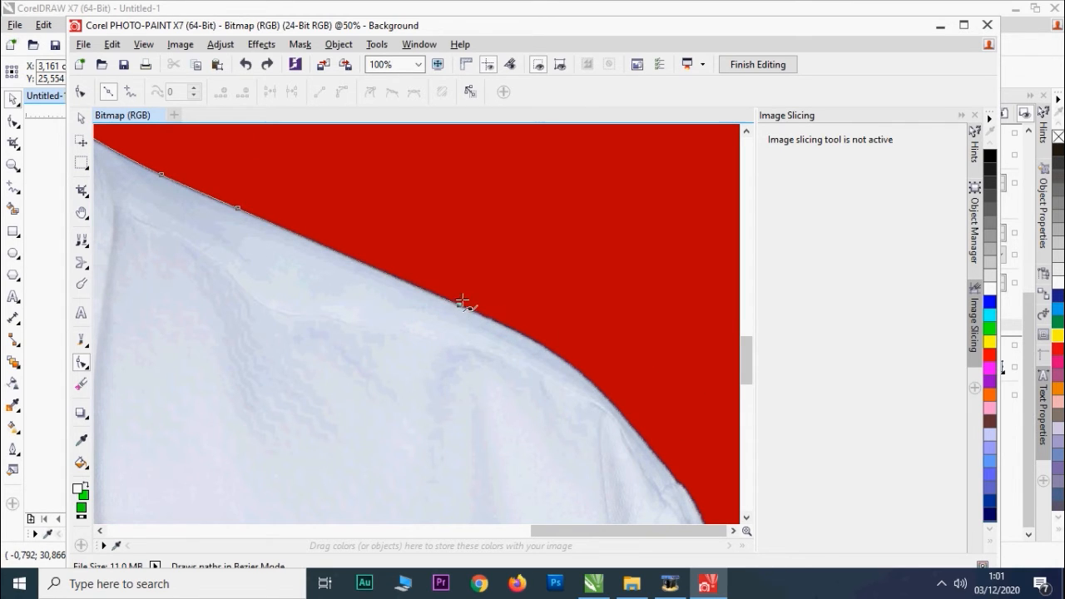
left_click(457, 306)
left_click(623, 414)
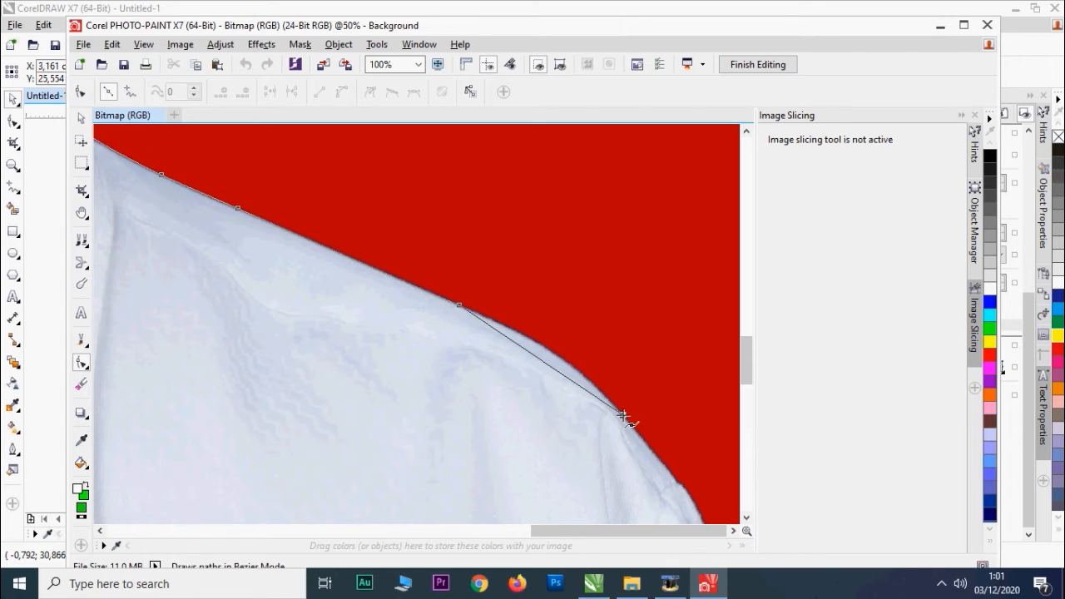
left_click_drag(622, 414, 670, 477)
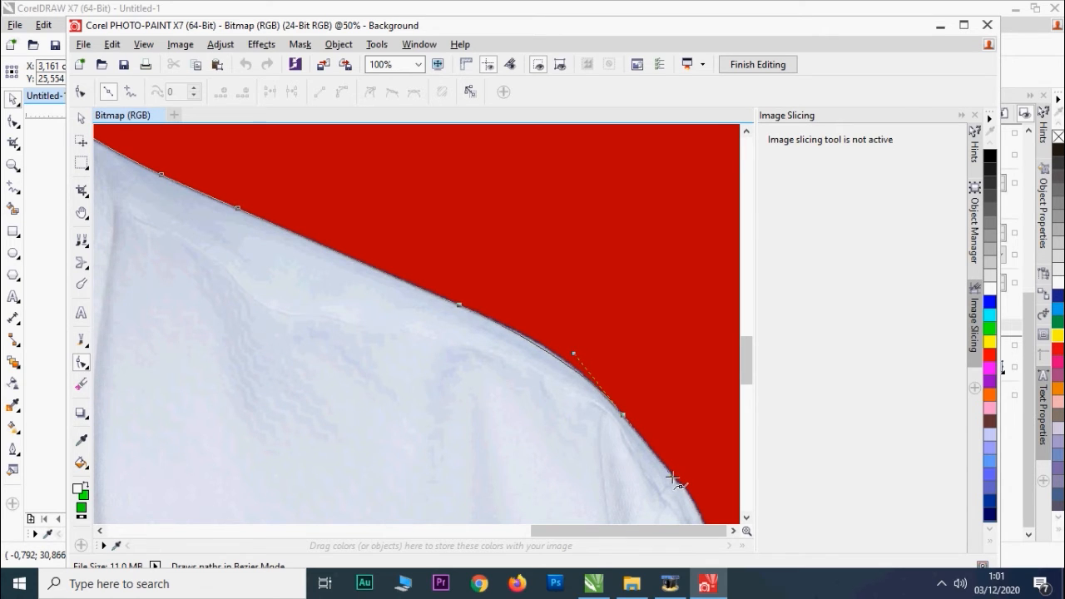
- Trace the path down the upper sleeve to the photo's side edge and extend it just outside the photo
scroll(685, 449, "down", 1)
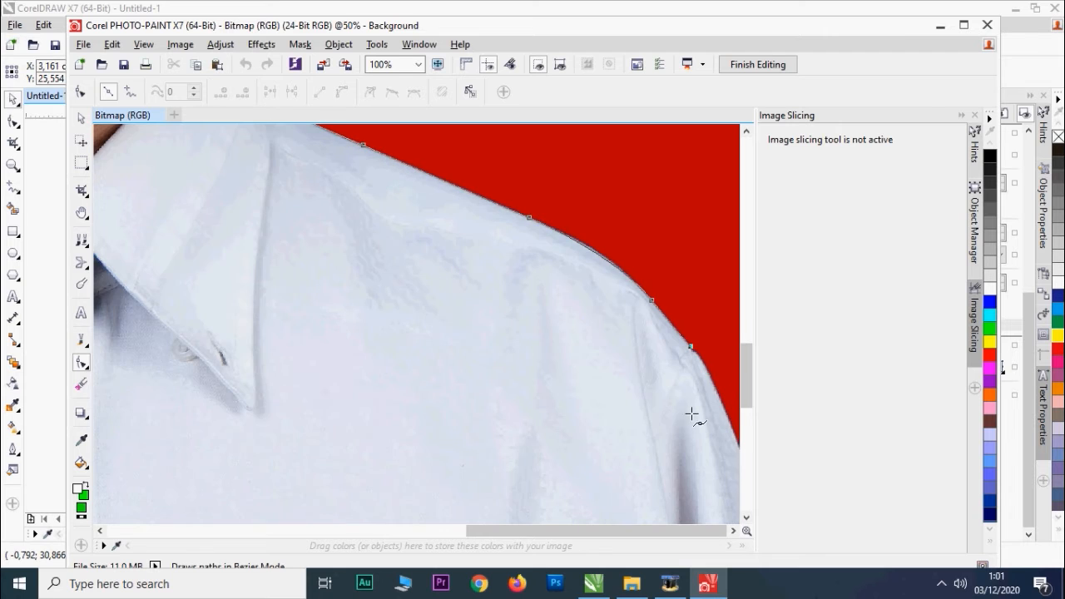
scroll(721, 414, "up", 1)
scroll(721, 413, "up", 1)
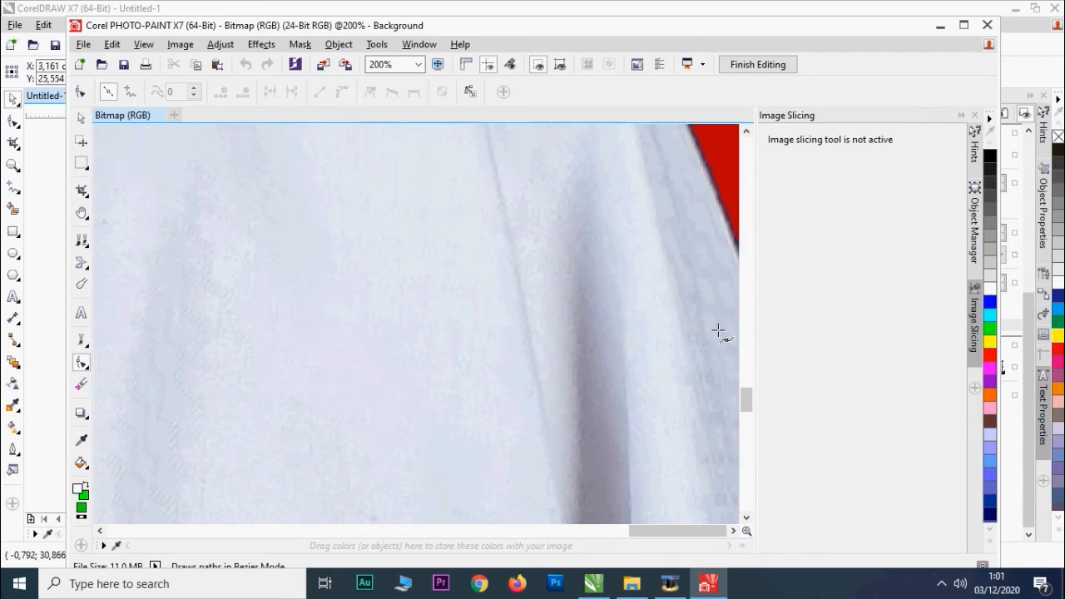
scroll(719, 331, "down", 1)
scroll(726, 255, "down", 2)
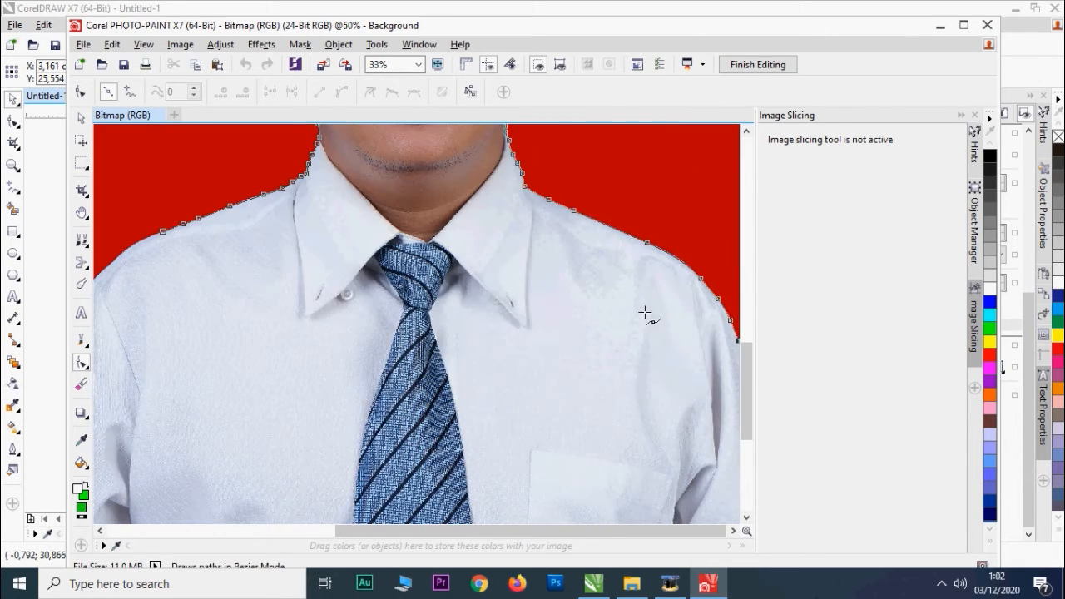
left_click(738, 340)
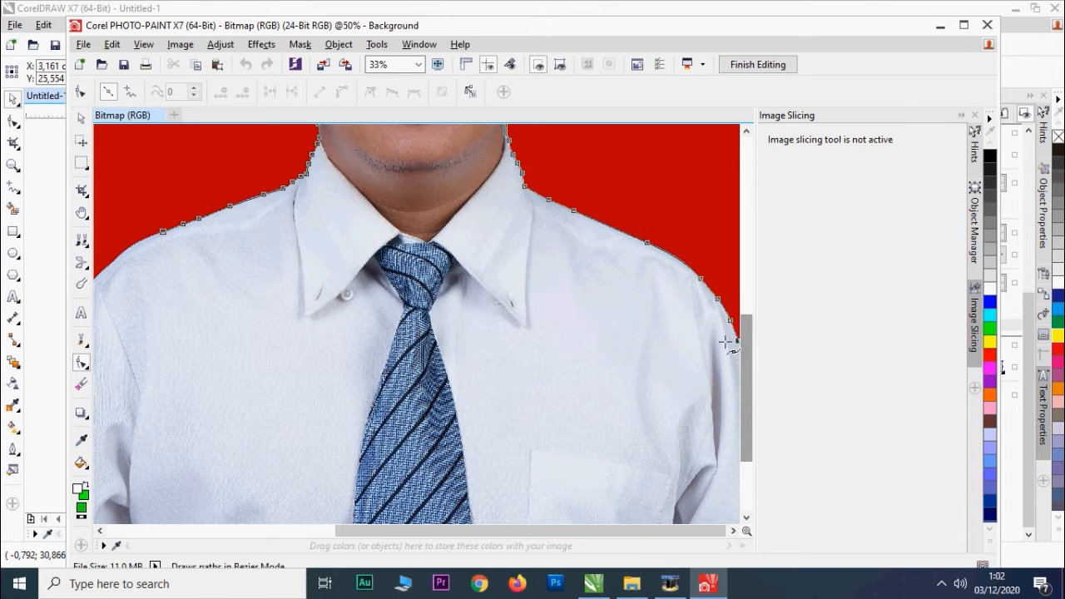
scroll(679, 324, "down", 2)
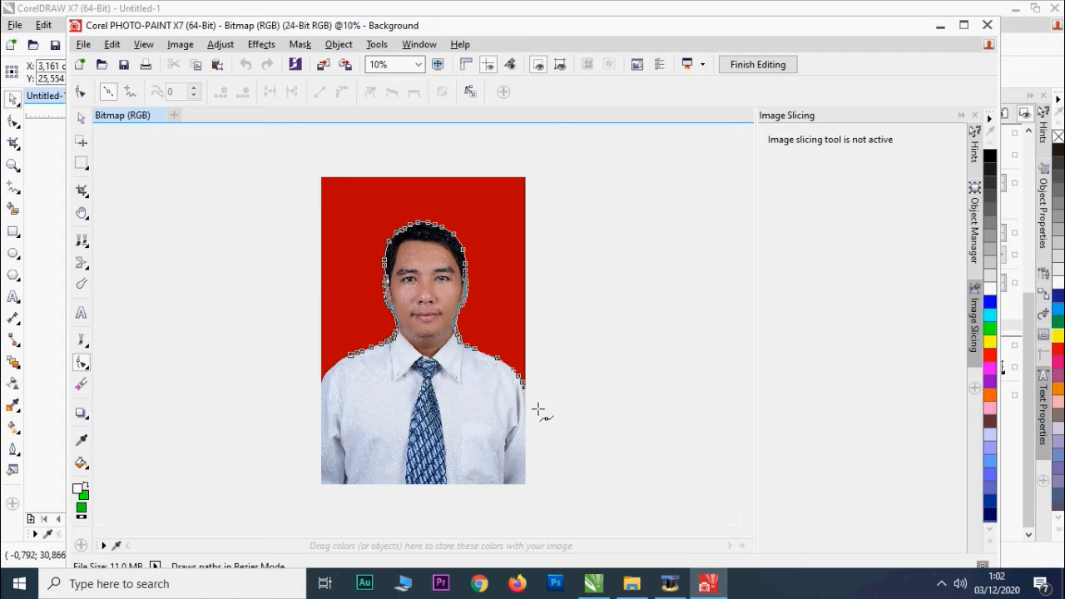
left_click(539, 410)
left_click(542, 405)
- Try to route the path outside the photo toward its upper corner, and undo those segments
left_click(608, 291)
left_click(605, 188)
left_click(539, 153)
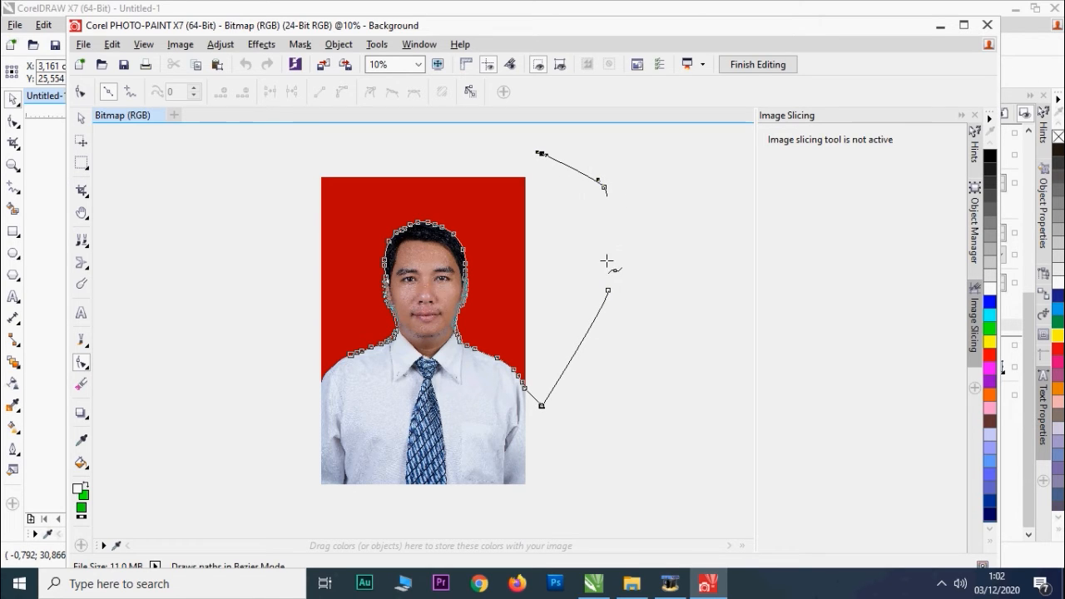
left_click(609, 291)
key("ctrl+z")
key("ctrl+z")
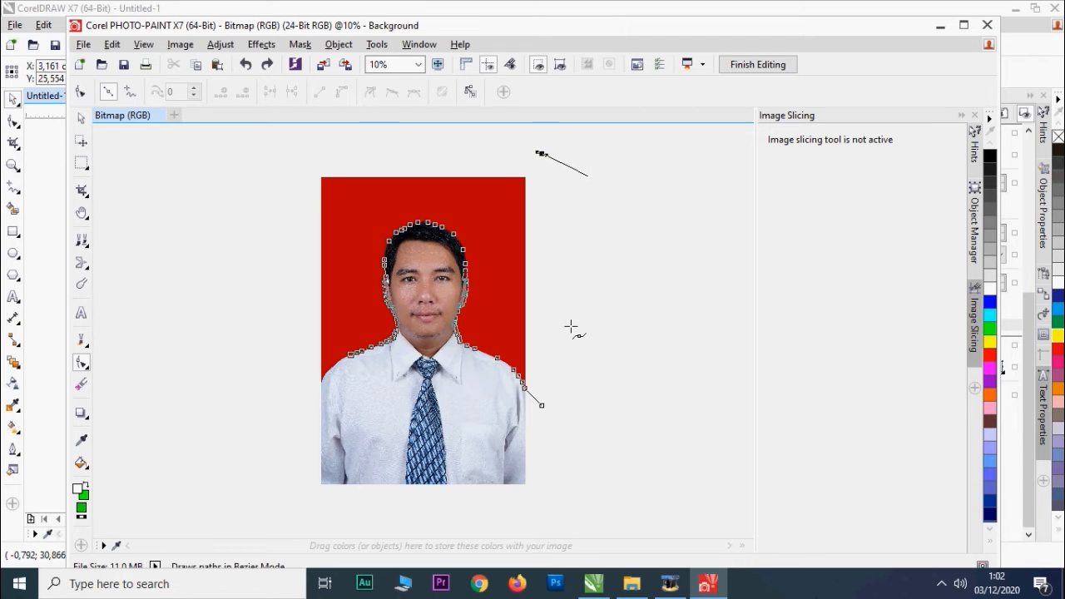
- Route the path with straight segments around the outside of the photo, over its top edge and down beside the opposite shoulder
left_click(542, 405)
left_click(600, 369)
left_click(615, 275)
left_click(583, 196)
left_click(533, 158)
left_click(432, 152)
left_click(320, 152)
left_click(255, 262)
left_click(285, 387)
left_click(313, 391)
- Trace the path along the remaining sleeve and shoulder edge, close it at its starting node, and switch to the Object Pick tool
scroll(313, 390, "up", 1)
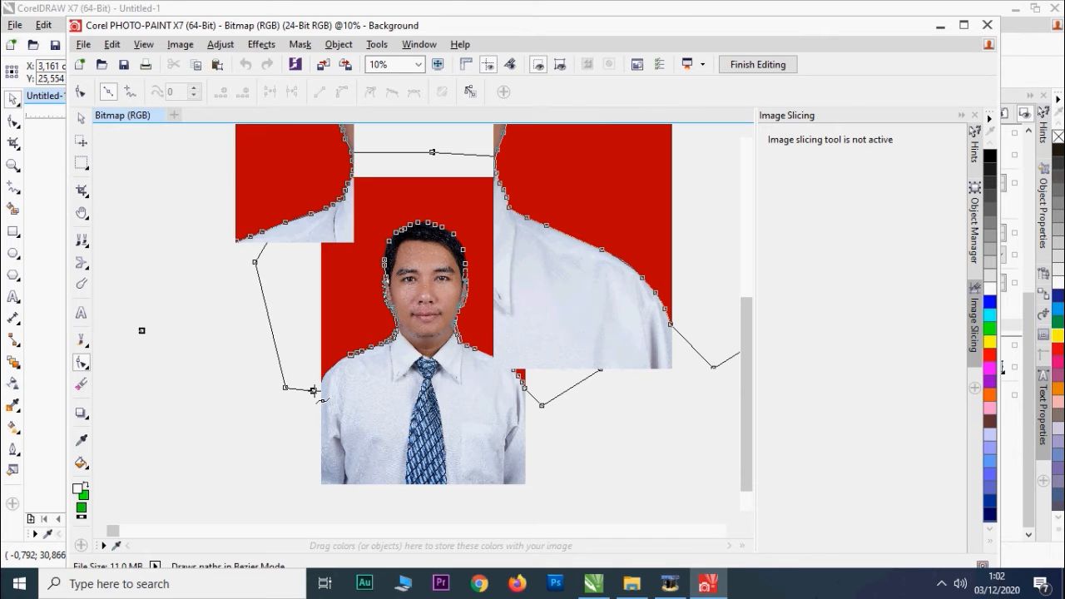
scroll(306, 386, "up", 2)
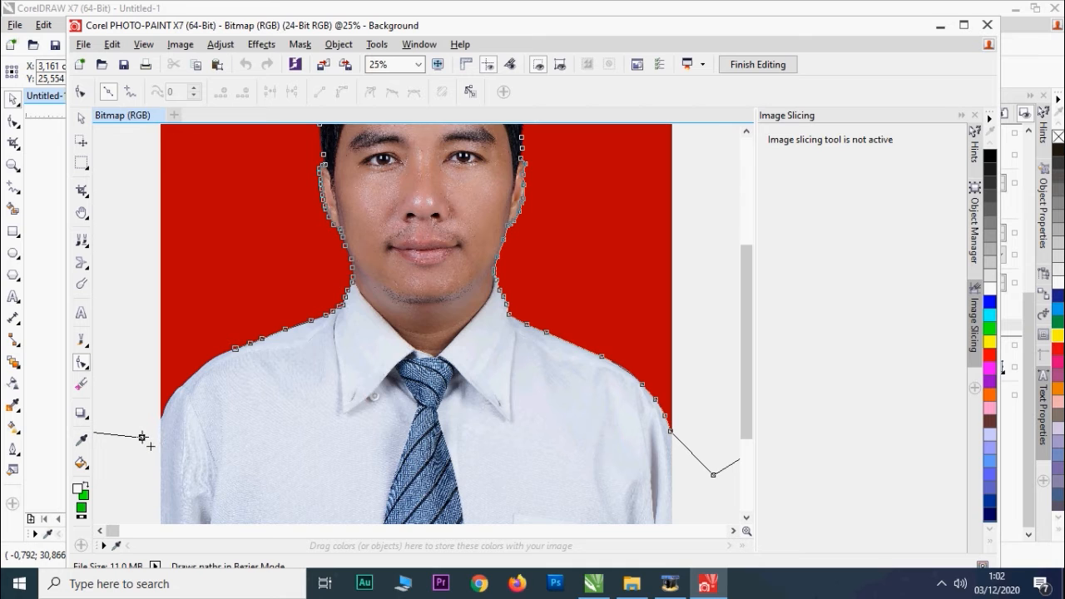
scroll(160, 419, "up", 1)
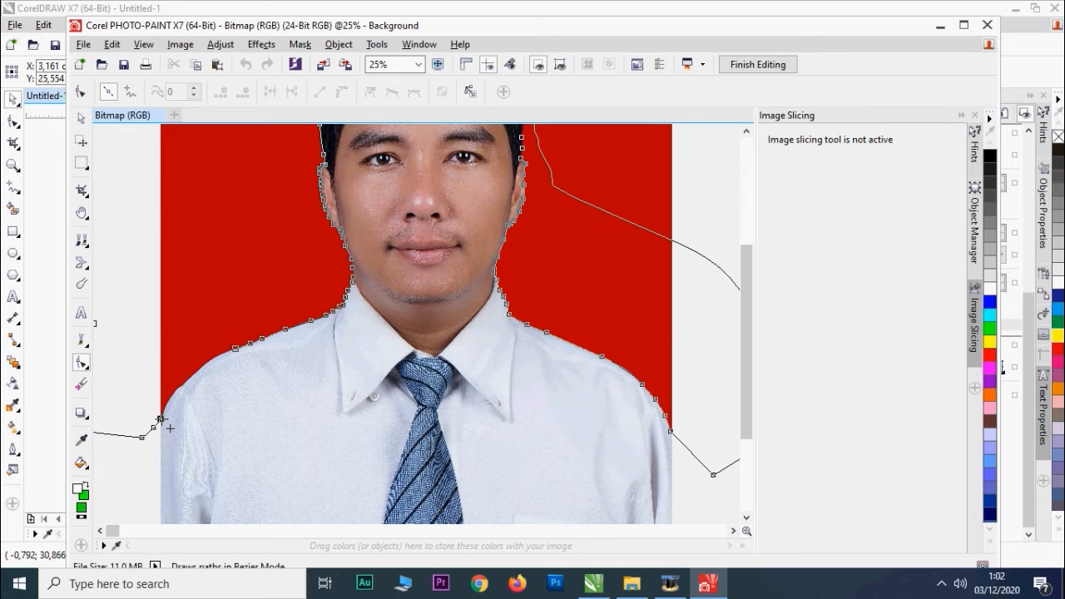
scroll(189, 411, "down", 1)
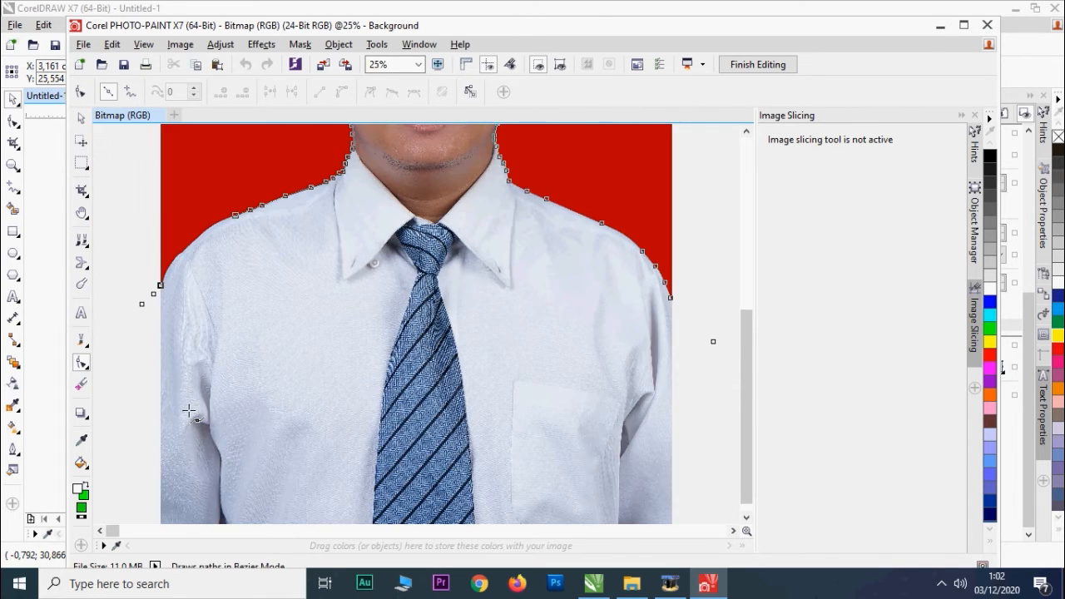
scroll(180, 275, "up", 1)
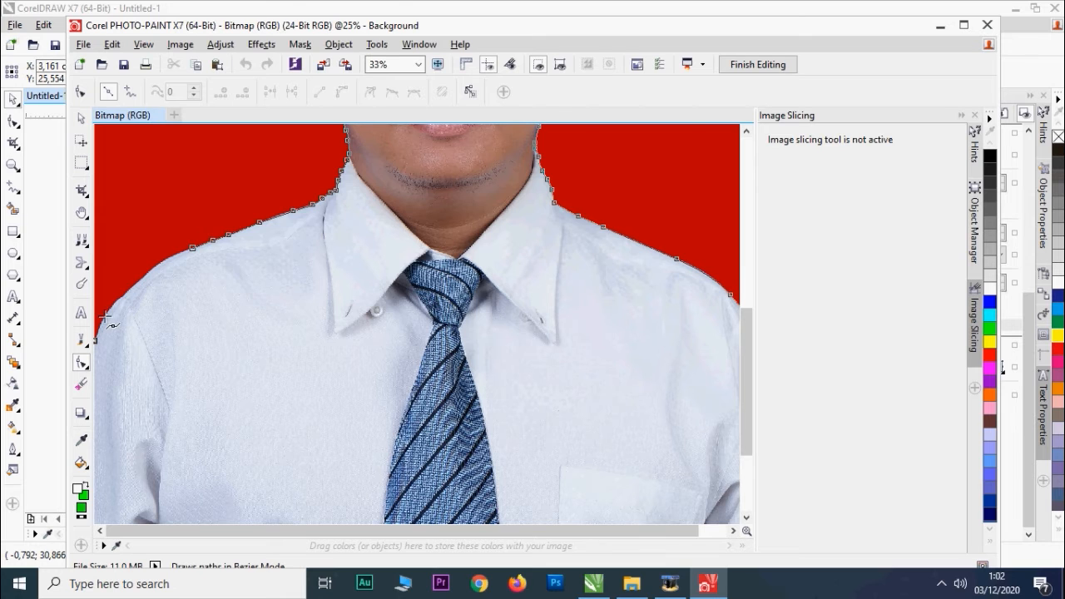
scroll(119, 303, "up", 2)
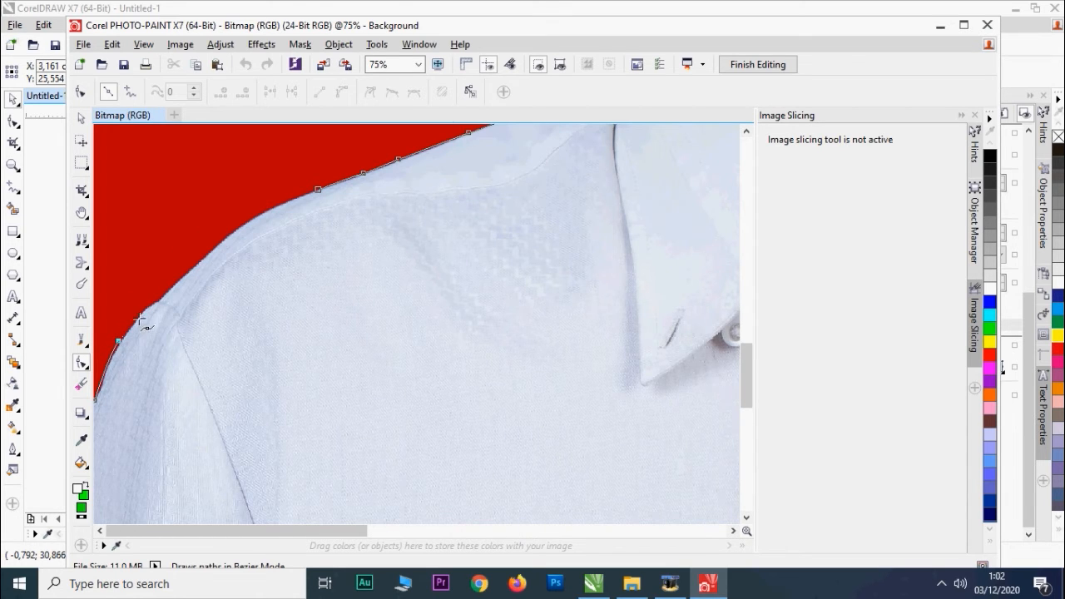
left_click_drag(139, 315, 149, 306)
left_click_drag(187, 273, 292, 201)
scroll(321, 191, "up", 1)
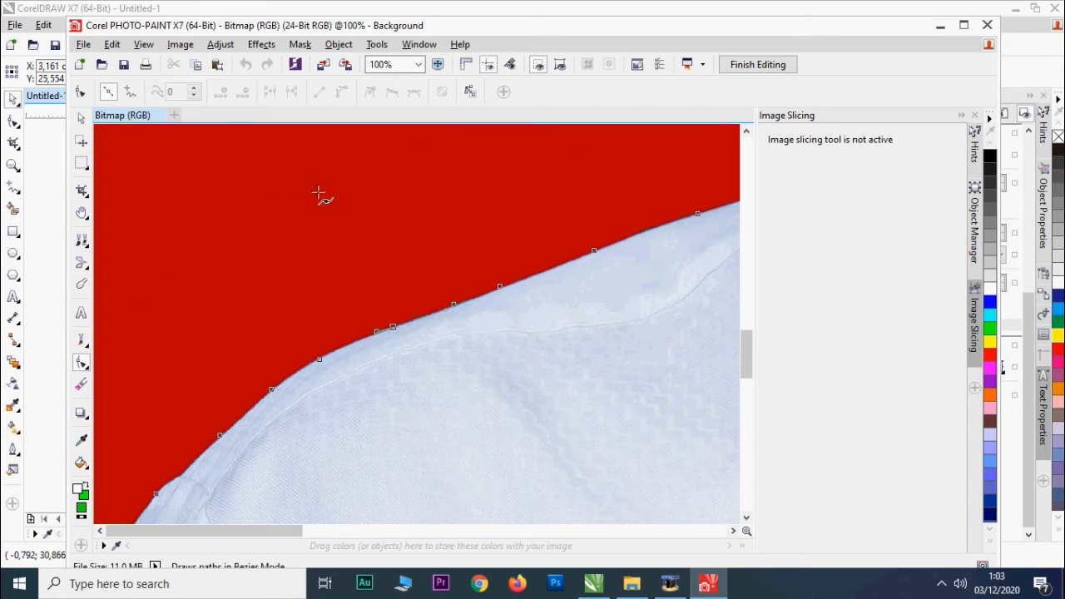
scroll(392, 308, "down", 3)
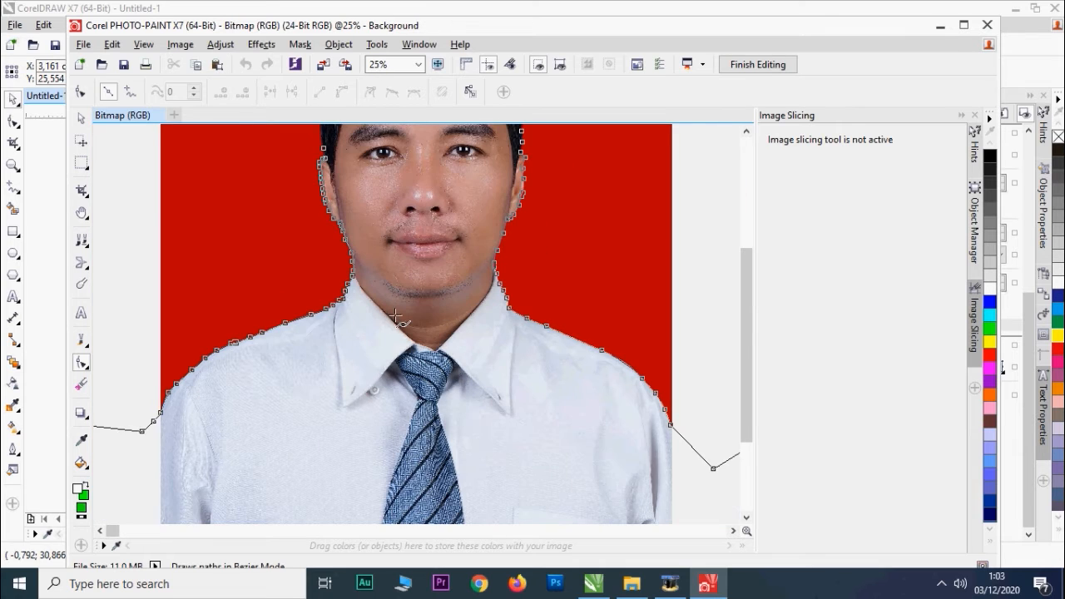
left_click(82, 118)
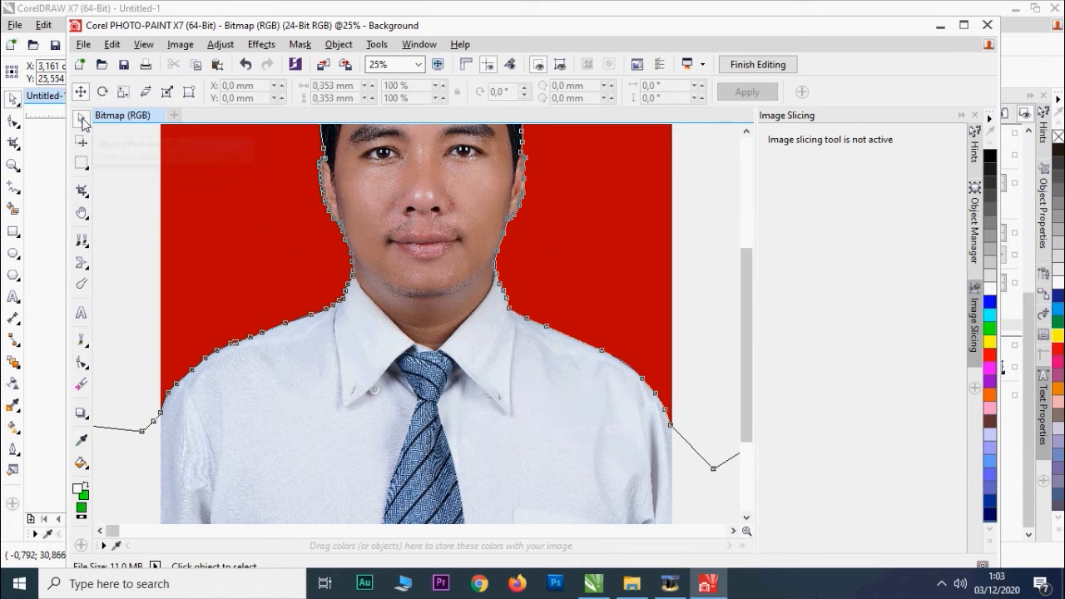
- Activate the Path tool and move the path's upper corner node beside the shoulder start slightly farther outside the photo
scroll(303, 275, "down", 2)
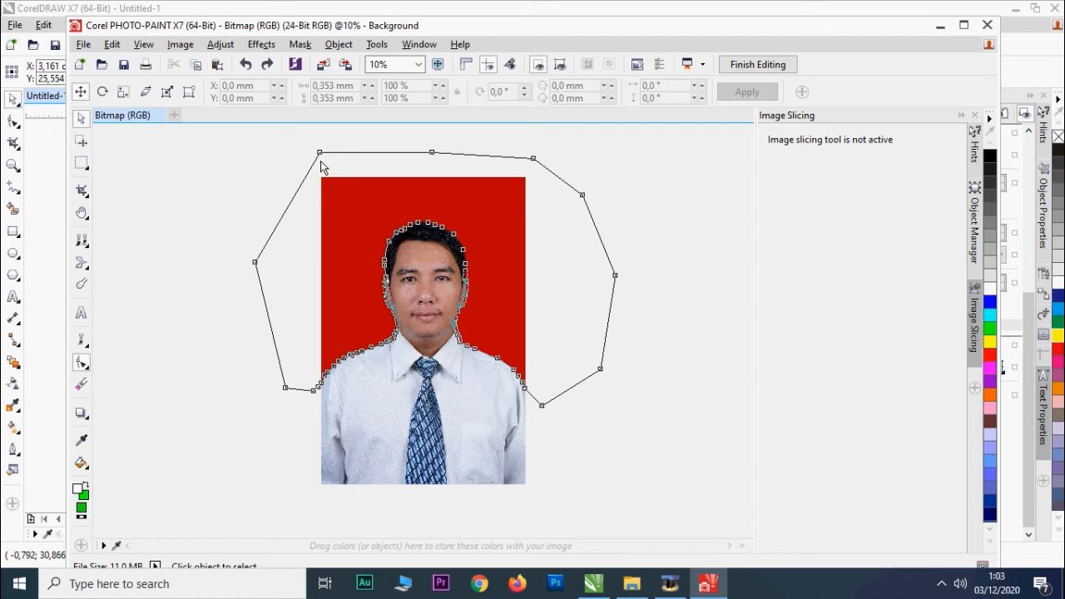
left_click(83, 371)
left_click(81, 92)
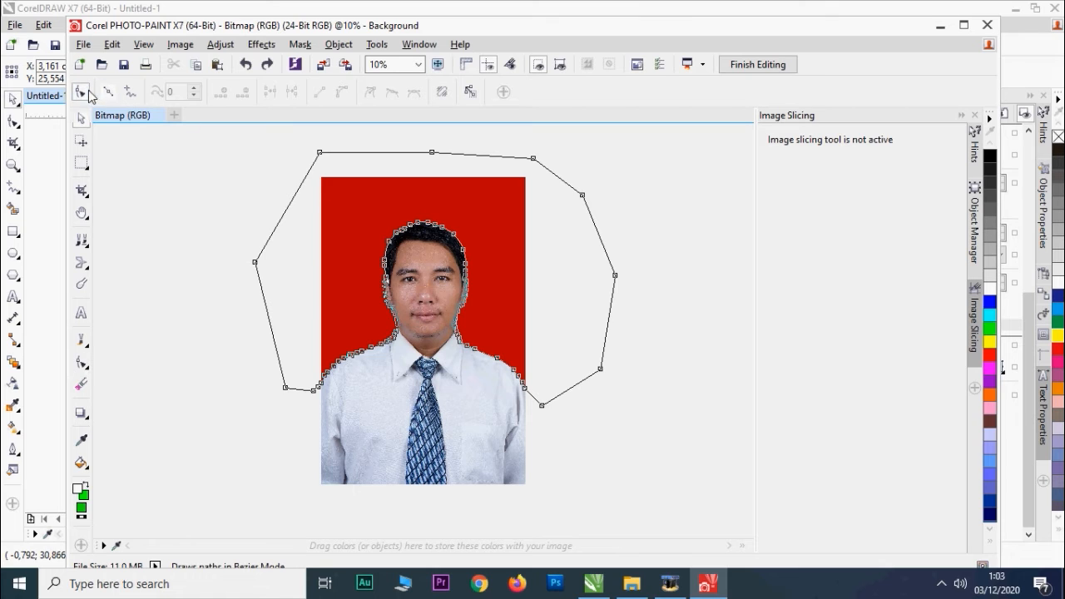
left_click_drag(320, 153, 325, 188)
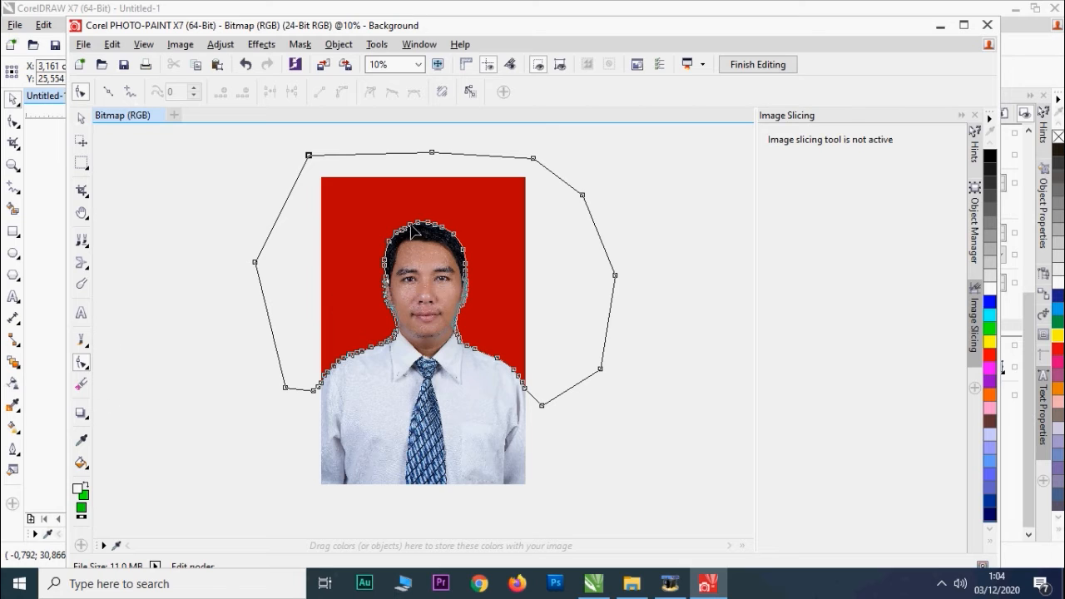
- Create a mask from the closed path around the red background
left_click(85, 364)
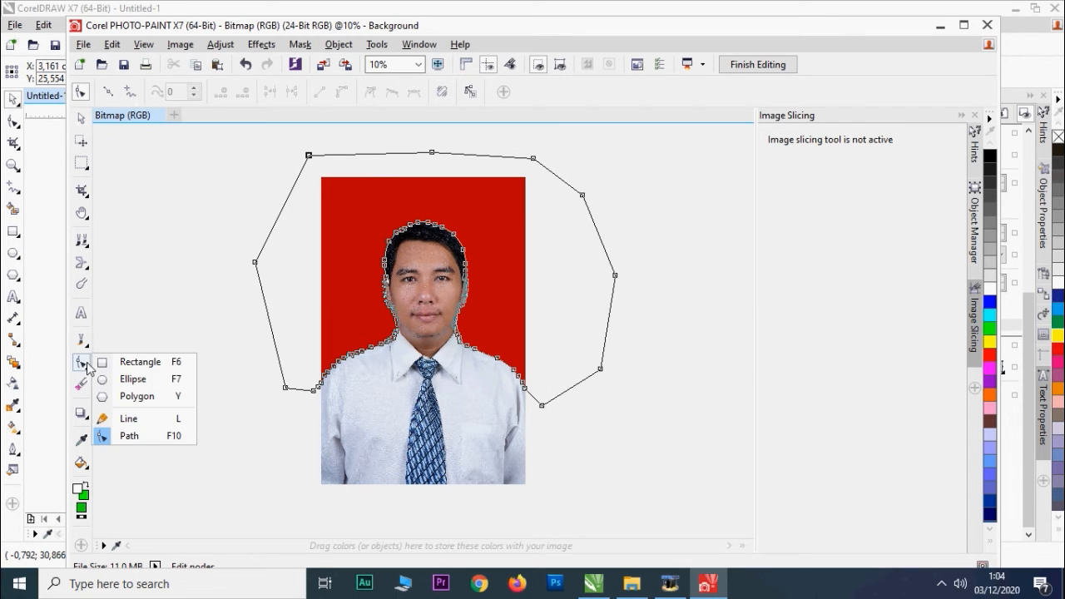
left_click(85, 364)
left_click(134, 436)
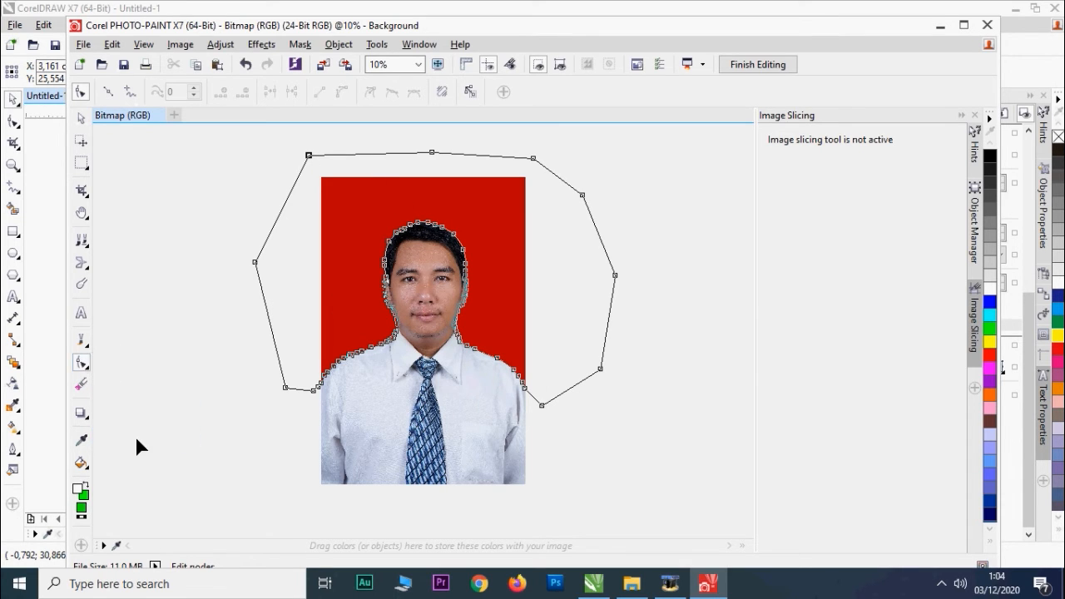
left_click(471, 92)
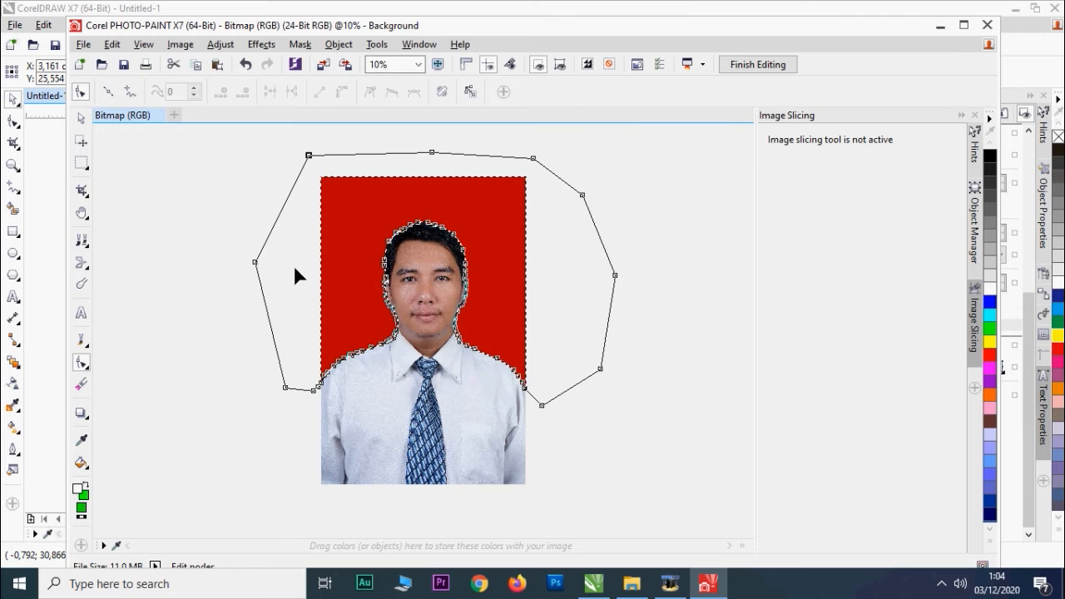
left_click(81, 463)
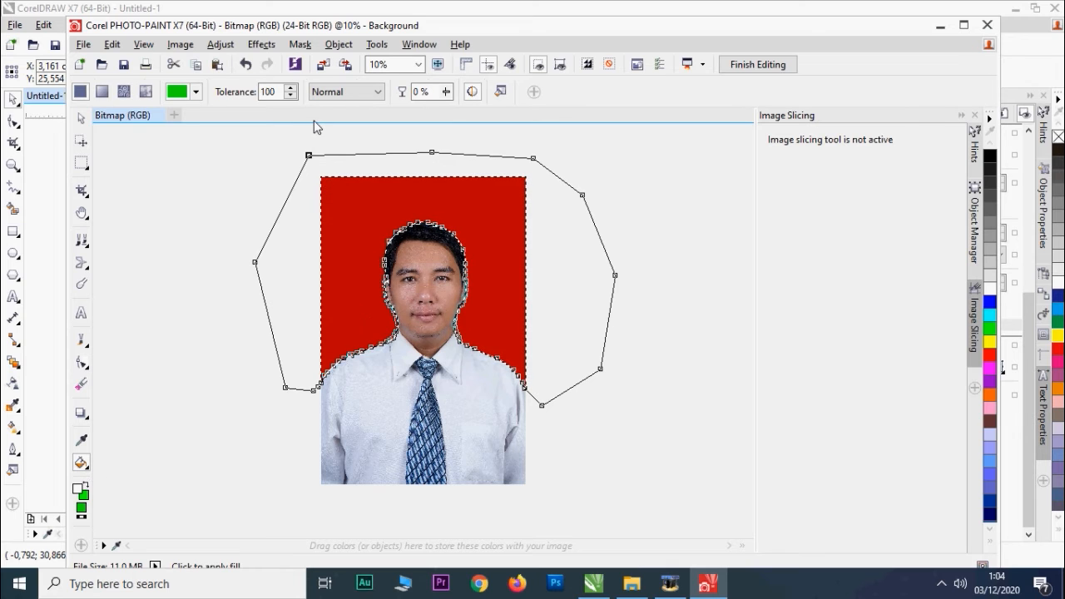
double_click(265, 92)
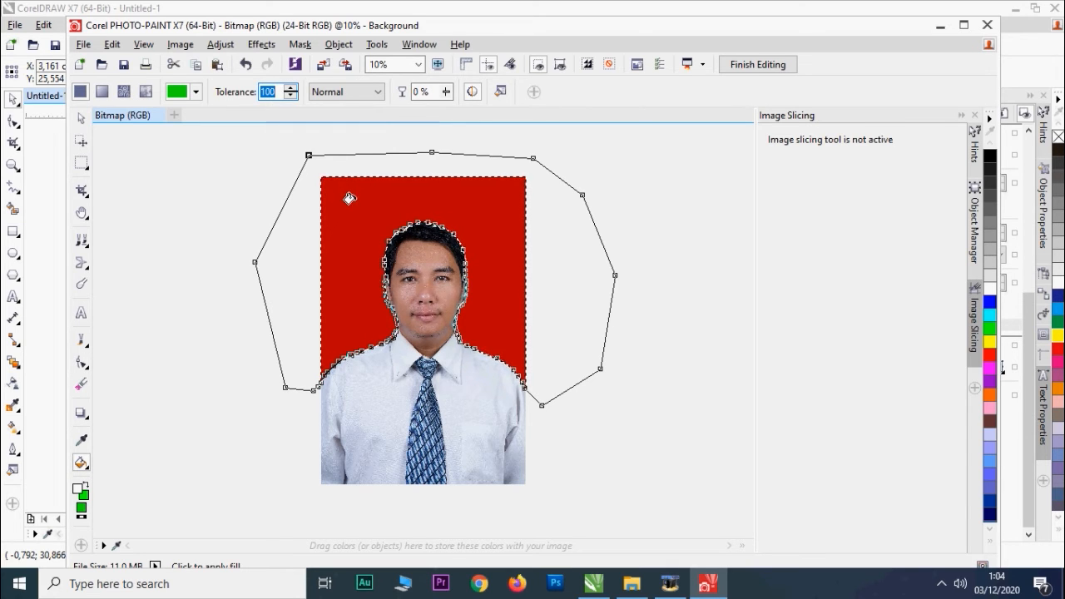
scroll(384, 232, "up", 4)
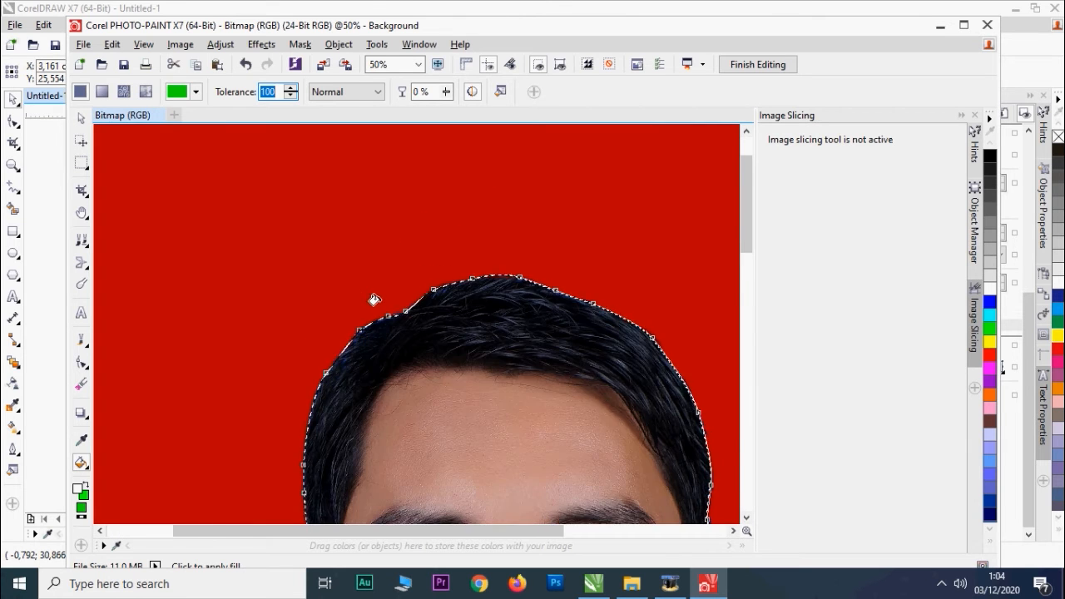
scroll(414, 321, "down", 3)
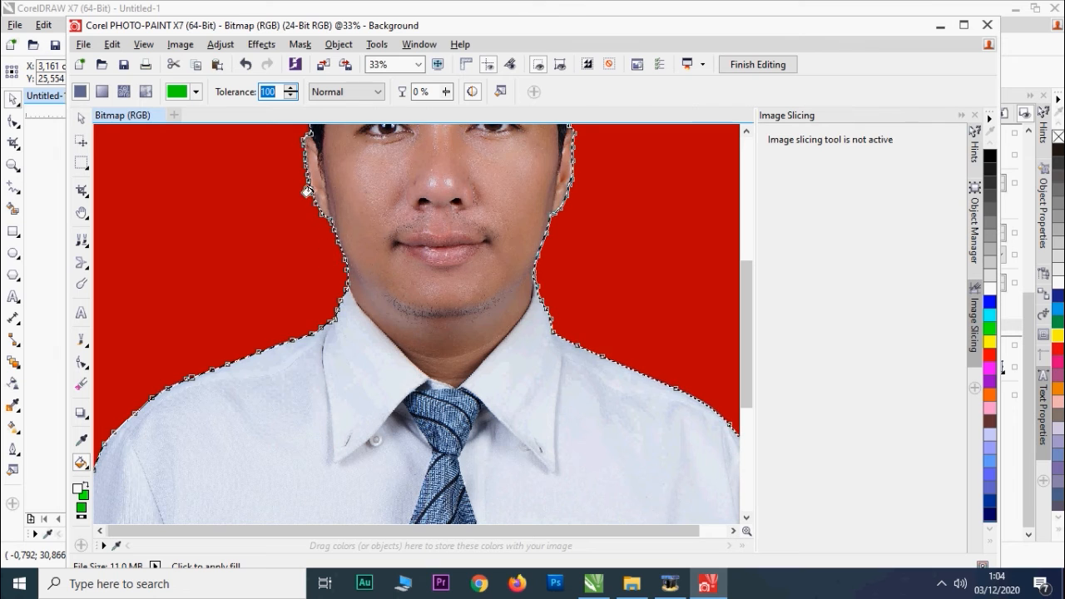
left_click(82, 363)
left_click(129, 436)
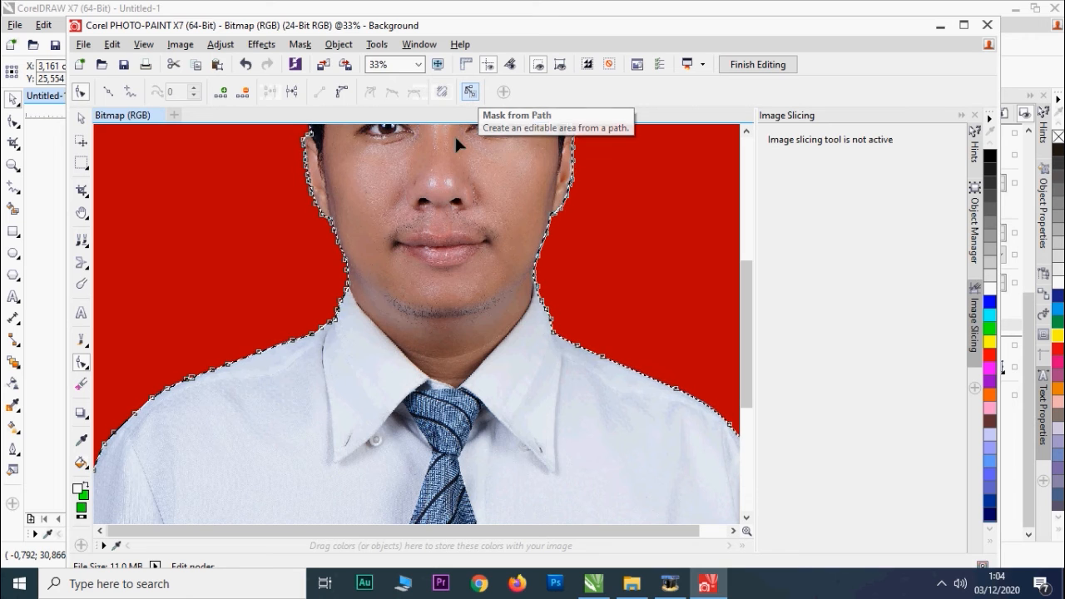
- Activate the Fill tool and set its uniform fill colour to RGB blue #0040FF
left_click(81, 463)
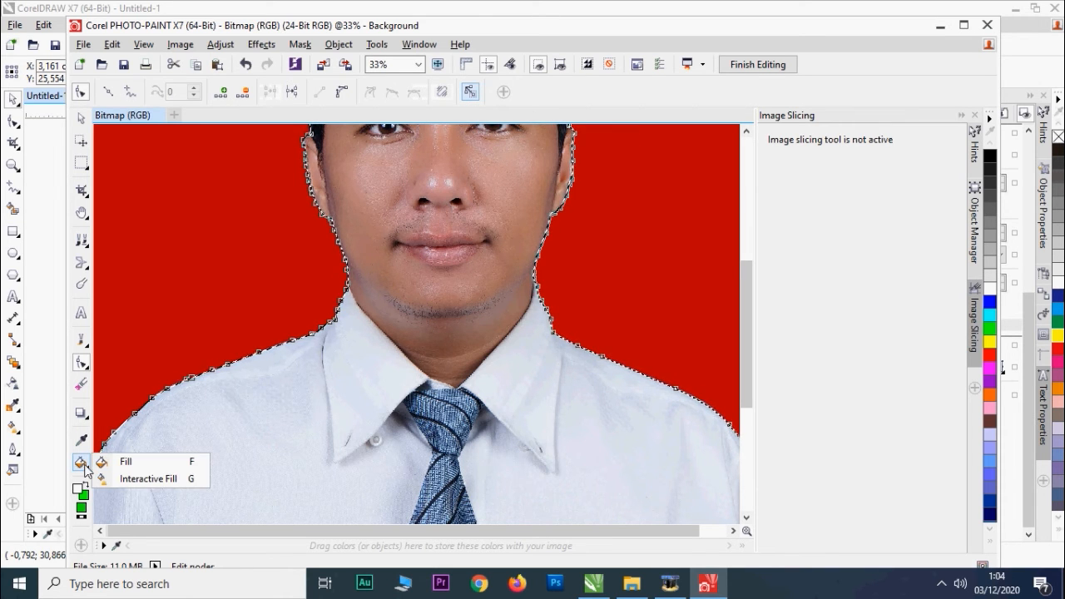
left_click(102, 463)
scroll(273, 469, "down", 1)
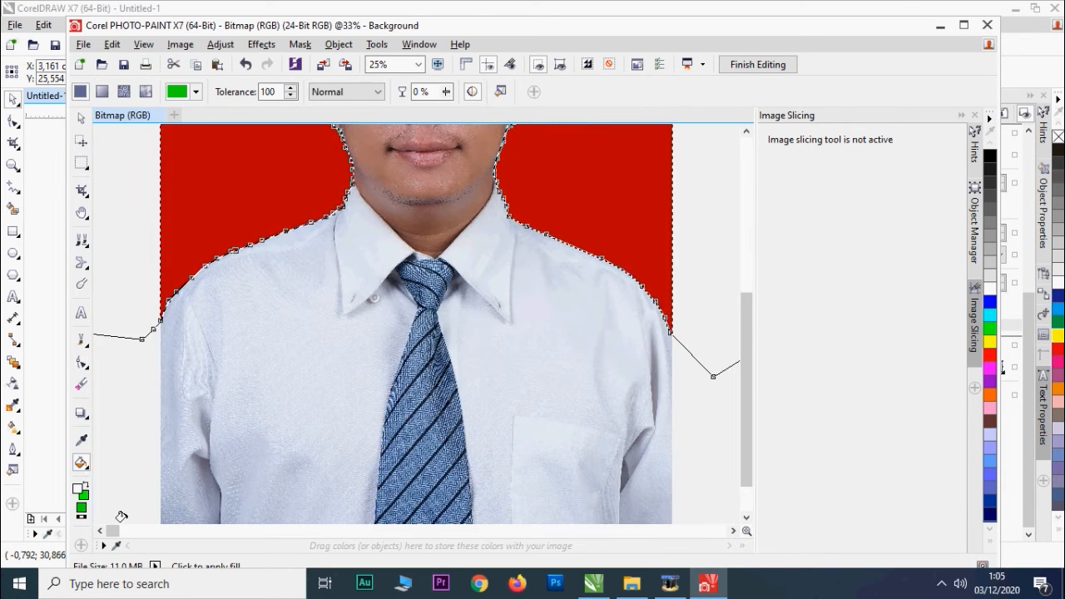
left_click(501, 92)
left_click(440, 237)
left_click_drag(440, 240, 438, 293)
left_click(424, 232)
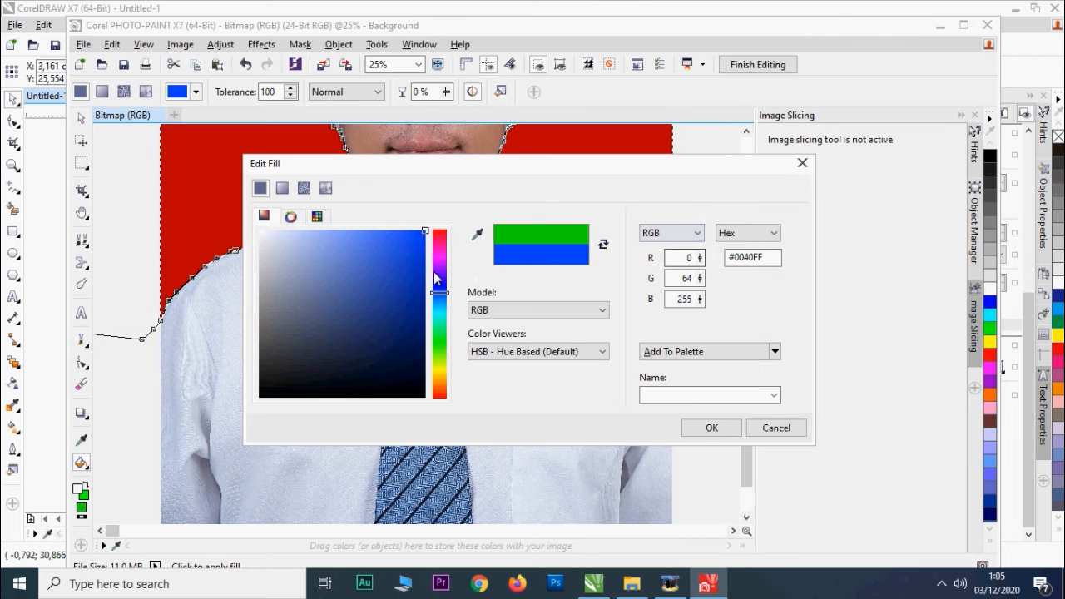
left_click(711, 428)
- Fill the masked red background behind the man with the blue colour
scroll(340, 311, "down", 2)
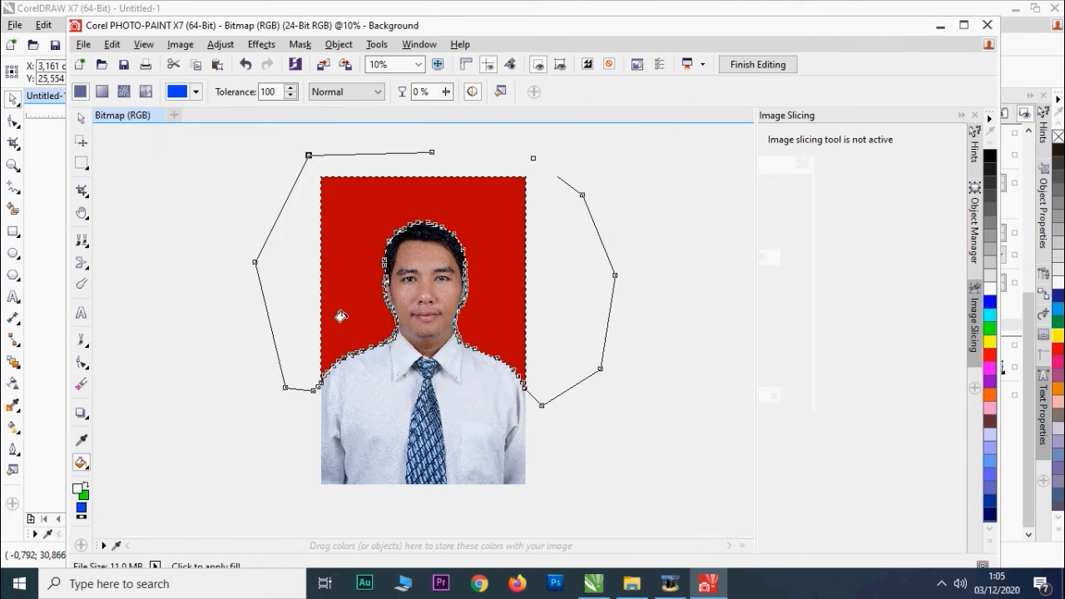
left_click(347, 312)
scroll(351, 310, "up", 2)
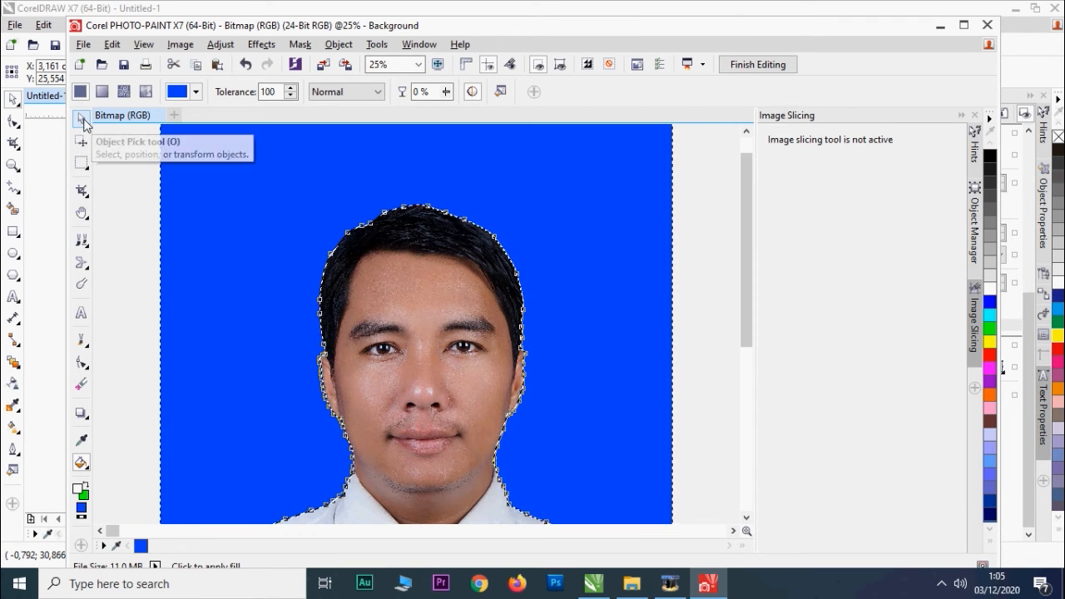
- Clear the mask around the blue background using the Rectangle Mask tool
left_click(82, 166)
left_click(133, 161)
scroll(285, 245, "down", 2)
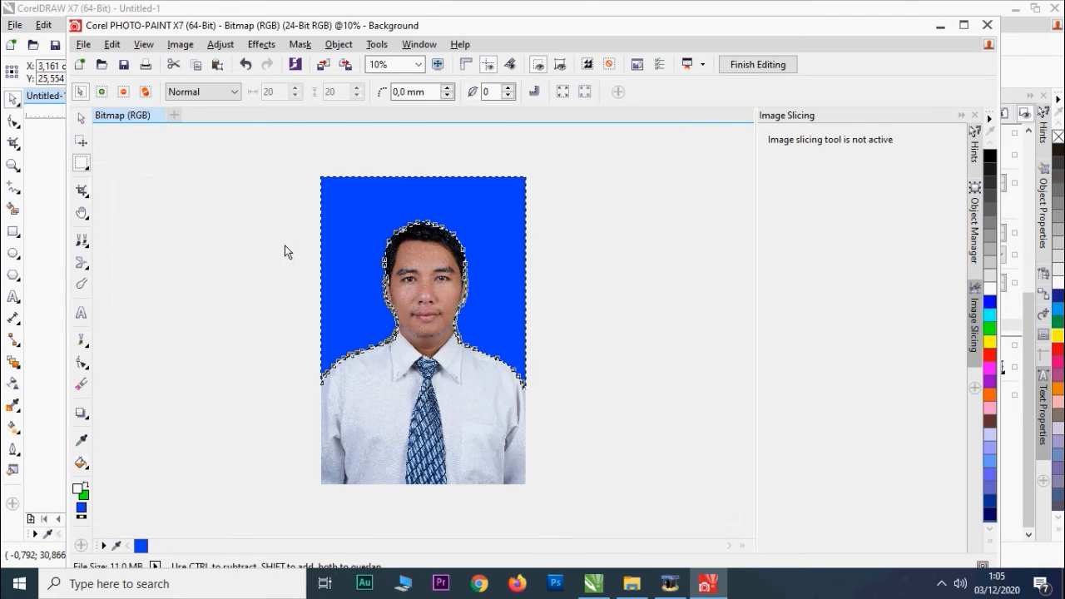
left_click(304, 254)
scroll(391, 303, "up", 2)
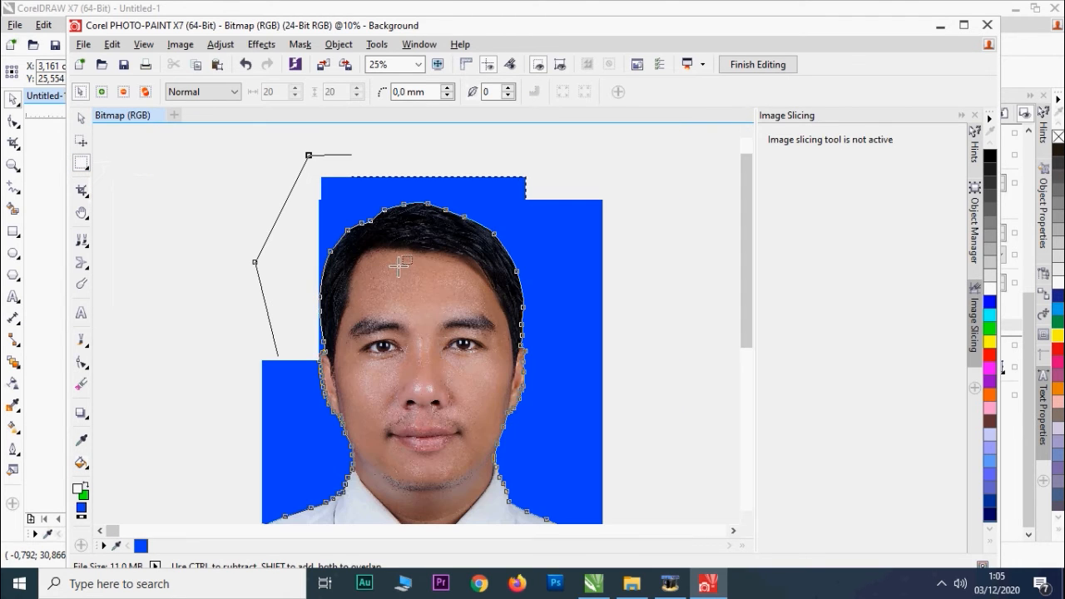
scroll(337, 338, "up", 1)
scroll(338, 338, "down", 1)
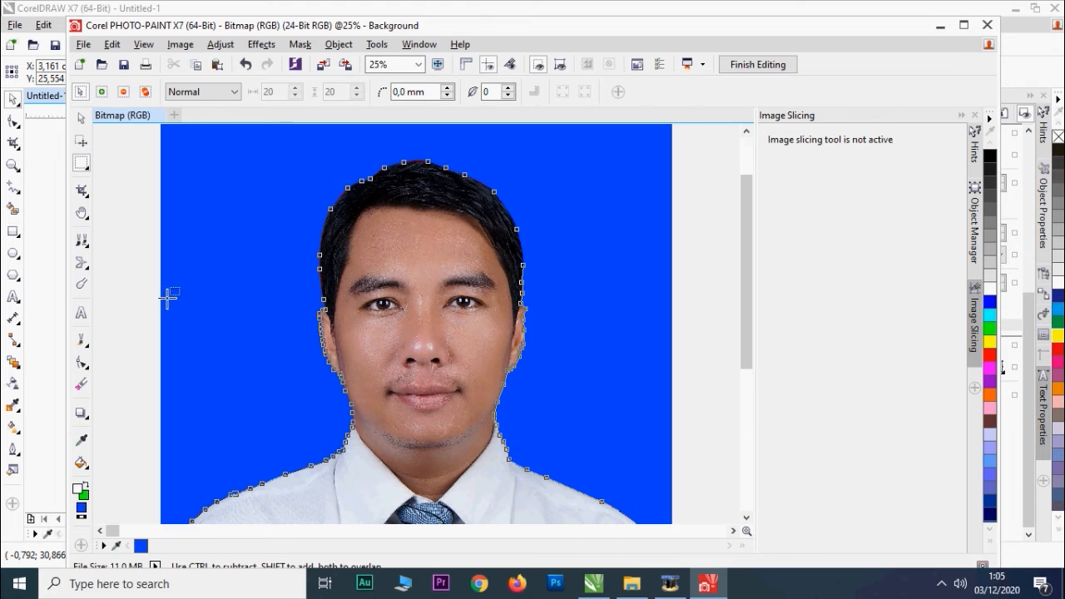
scroll(168, 298, "down", 2)
scroll(316, 305, "up", 2)
- Delete the traced path around the man with the Path tool
left_click(81, 413)
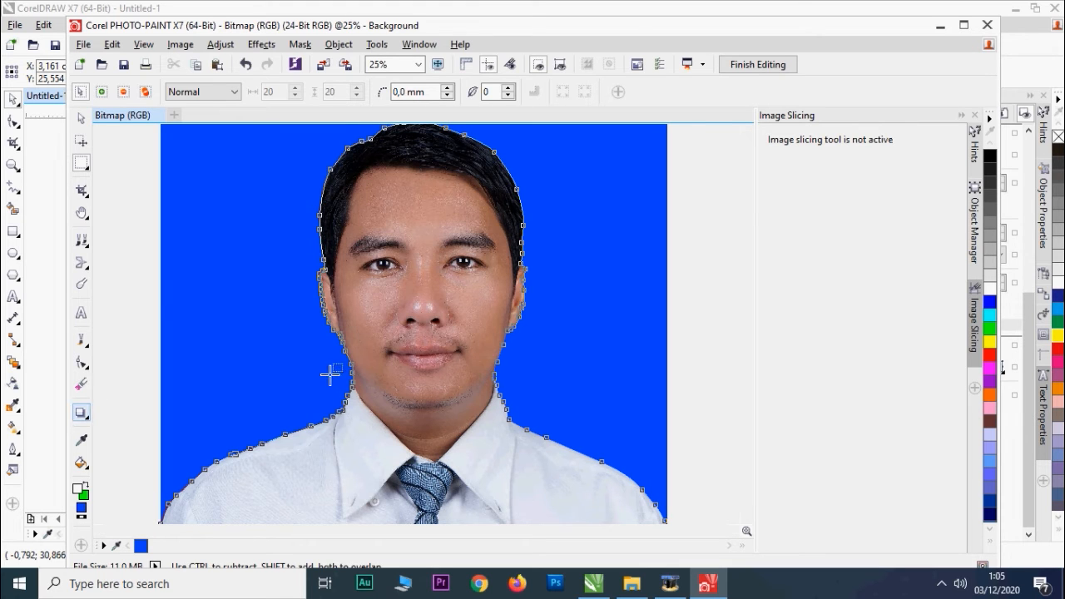
left_click(83, 367)
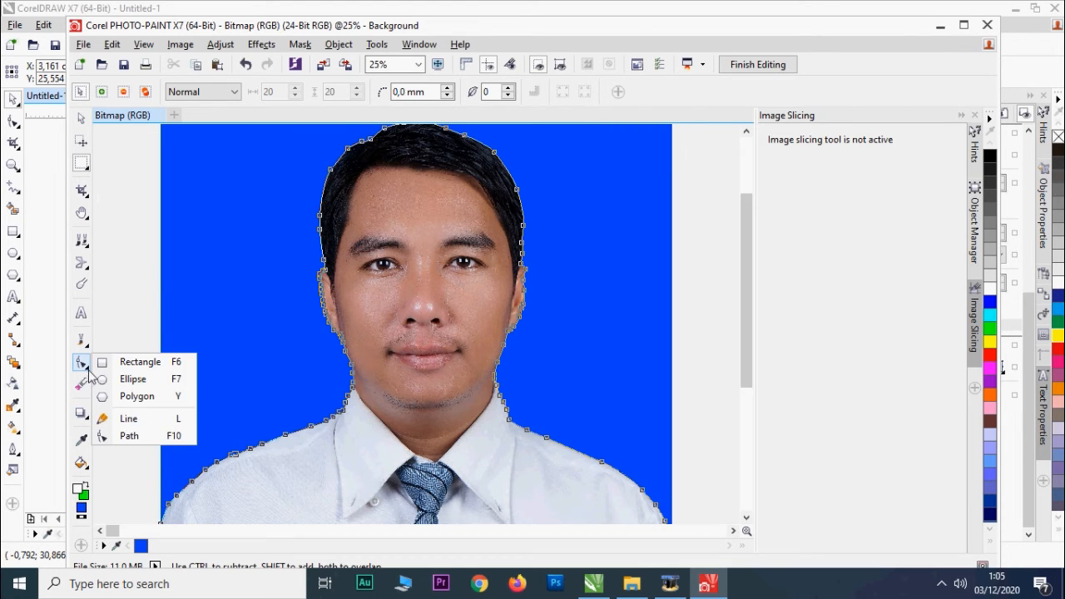
left_click(131, 435)
scroll(356, 389, "up", 1)
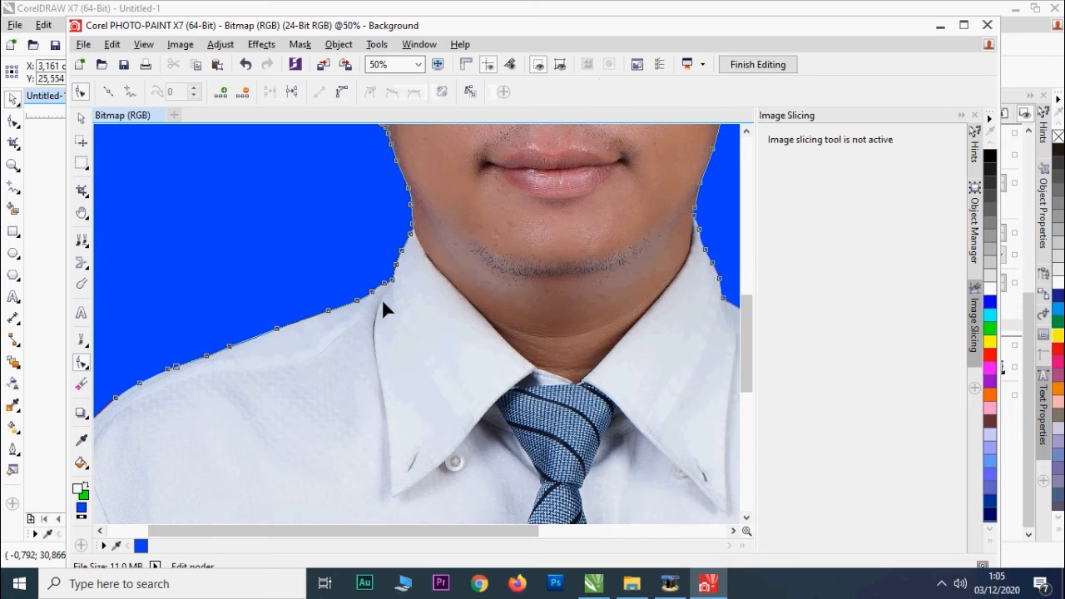
scroll(396, 287, "up", 1)
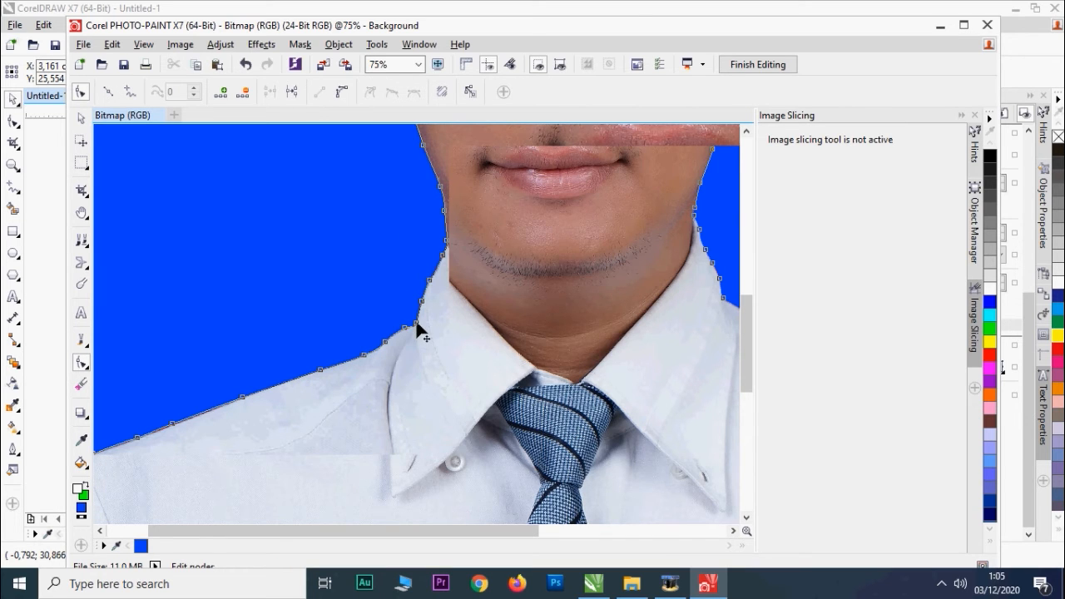
right_click(417, 324)
left_click(441, 407)
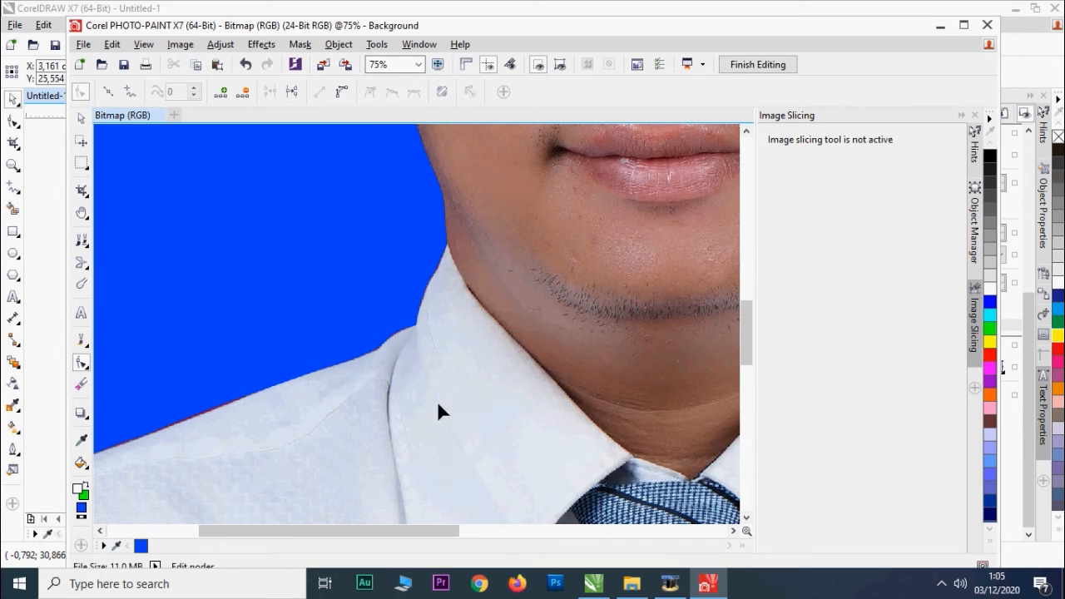
- Finish editing, save the changes to the bitmap, and close PHOTO-PAINT to return to CorelDRAW
scroll(439, 404, "down", 2)
left_click(755, 71)
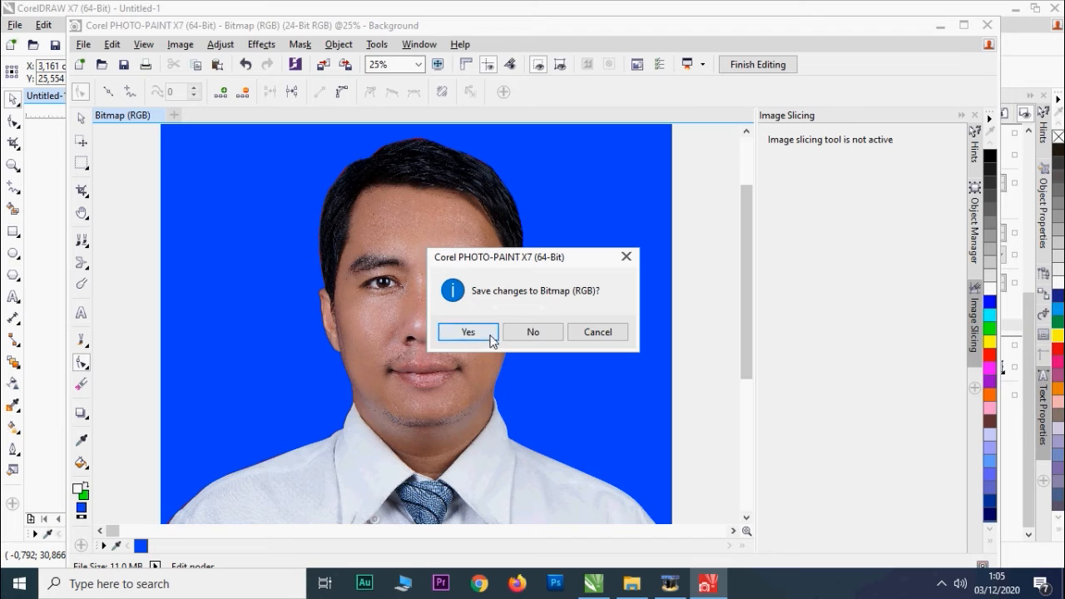
left_click(492, 334)
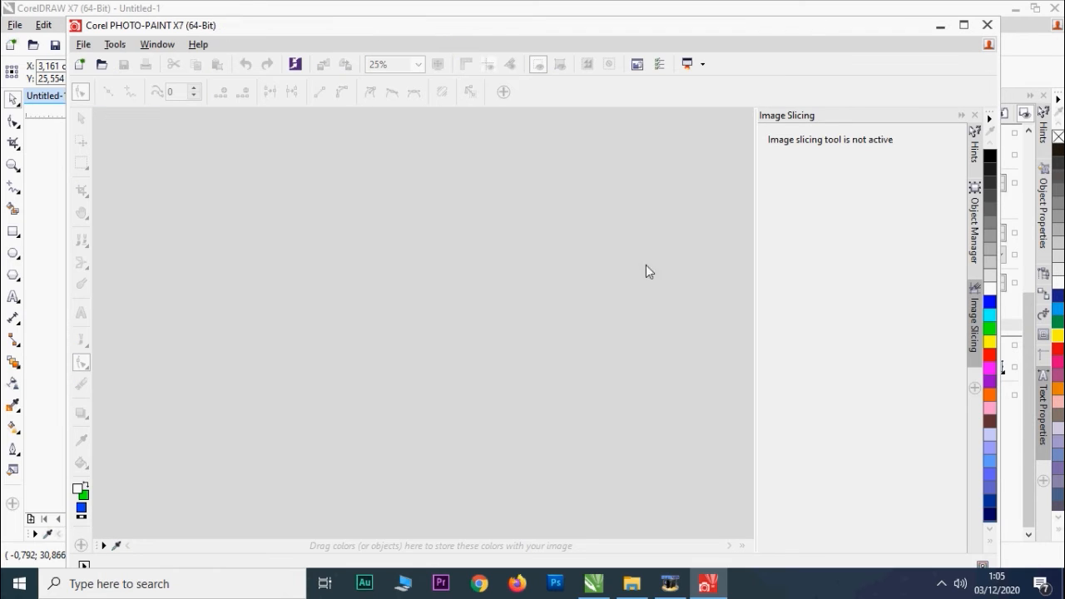
left_click(988, 30)
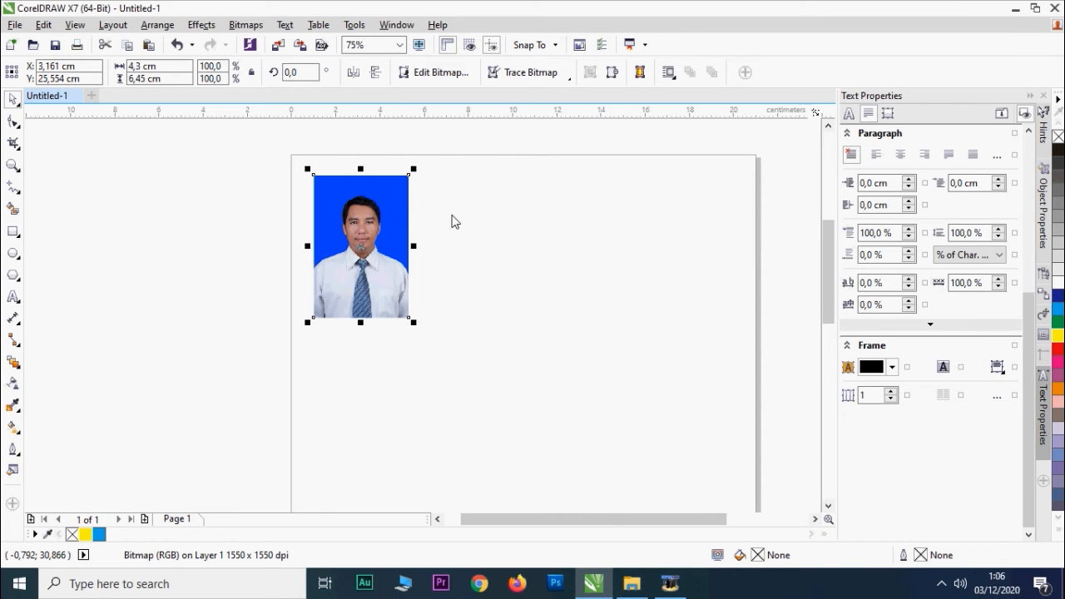
- Draw a crop area about 4.3 by 6.4 cm over the whole photo with the Crop tool
scroll(364, 212, "up", 2)
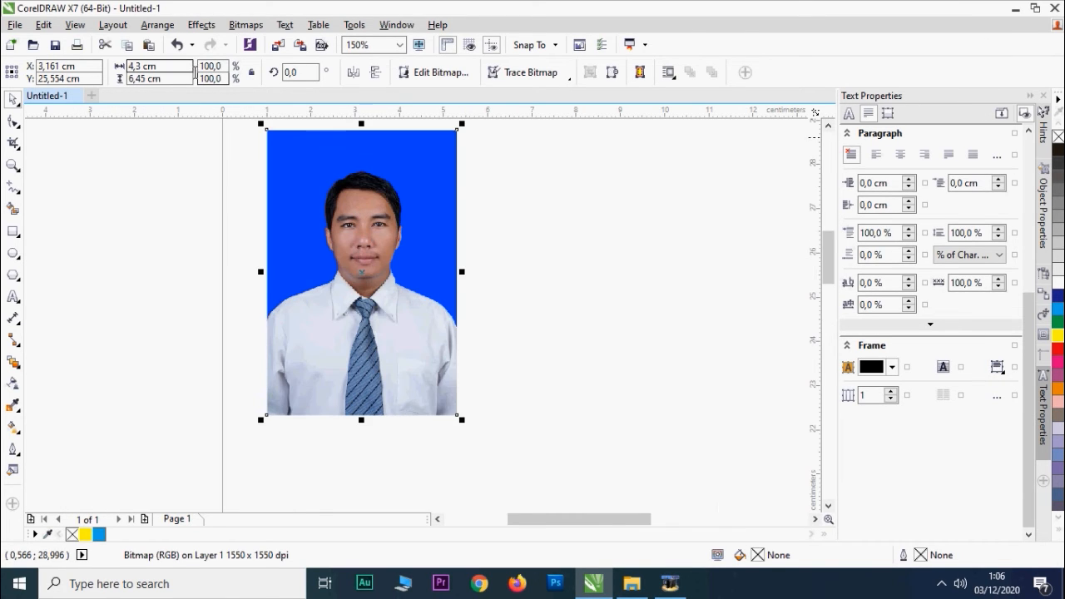
scroll(364, 229, "down", 2)
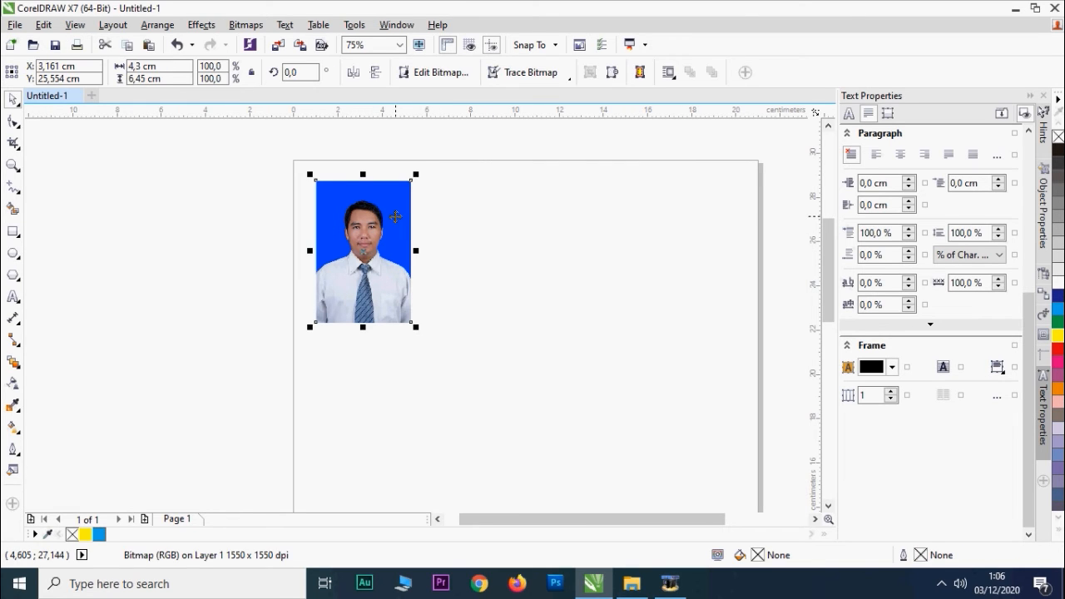
left_click(17, 146)
left_click(50, 143)
scroll(317, 176, "up", 2)
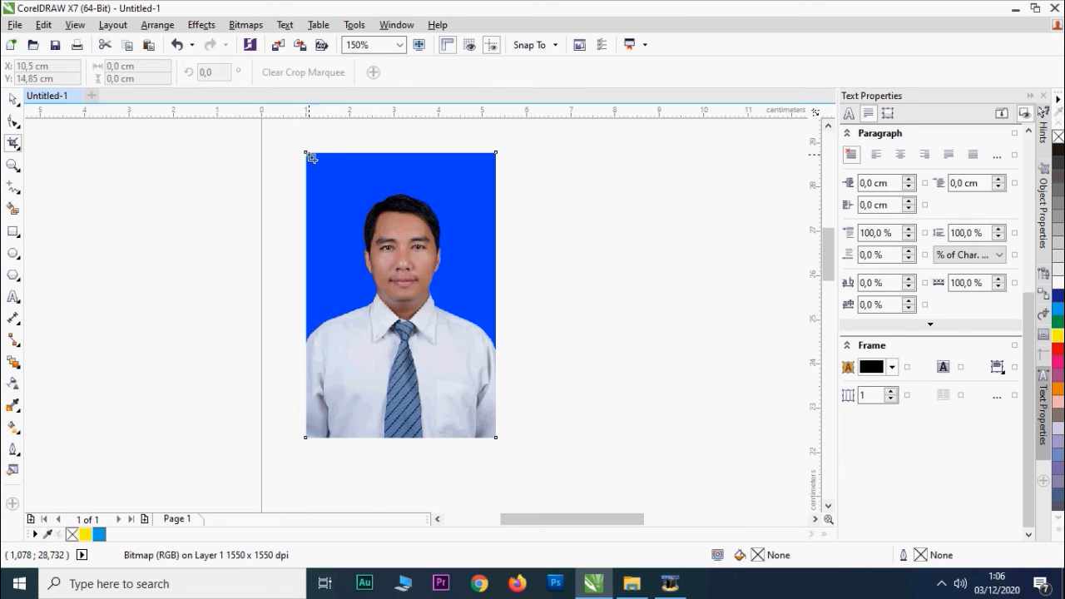
left_click_drag(307, 154, 495, 436)
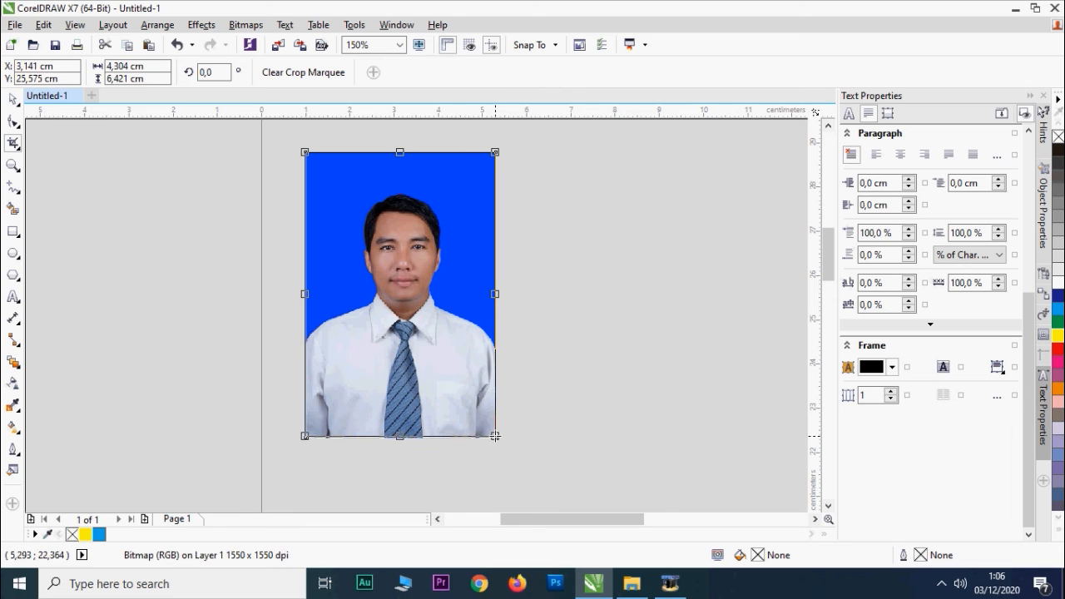
- Crop the photo to 4 cm wide by 6 cm high, with the crop area shifted slightly downward
double_click(125, 66)
type("4cm")
double_click(108, 78)
type("6cm")
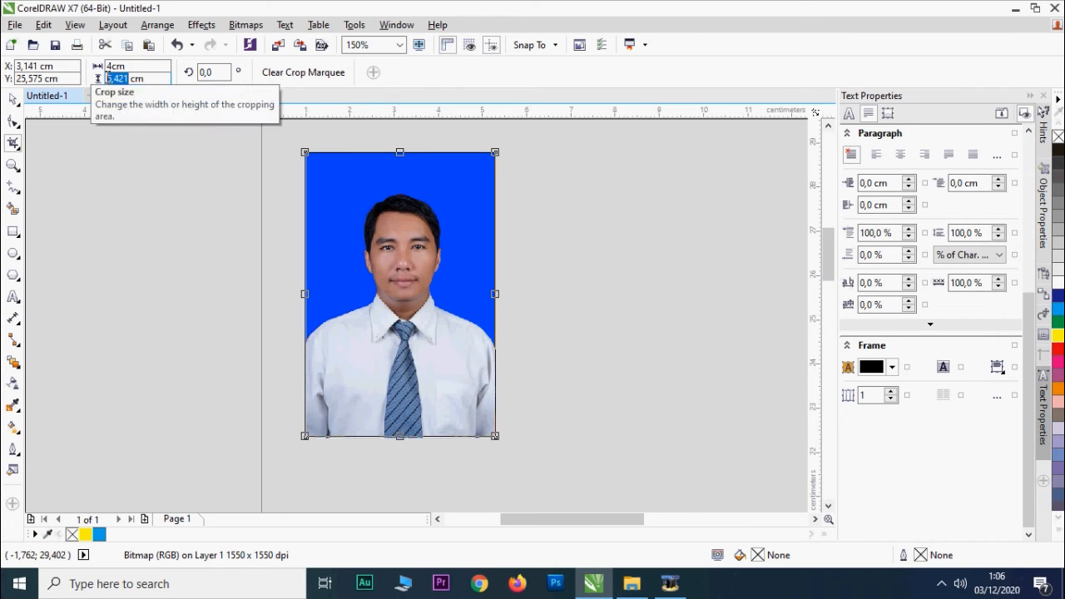
key("Return")
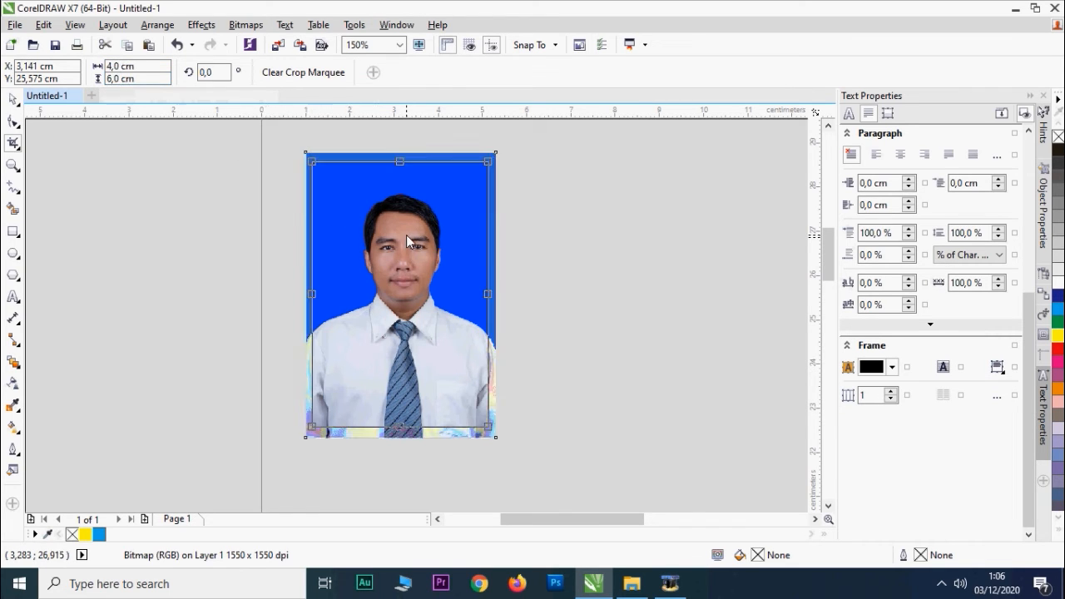
left_click_drag(405, 228, 405, 235)
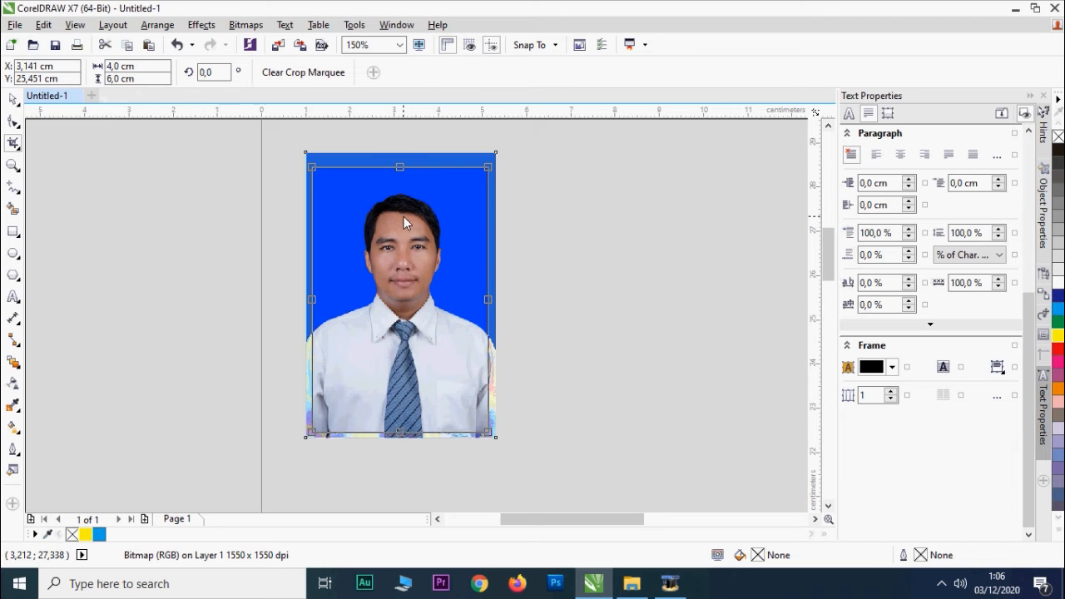
double_click(403, 216)
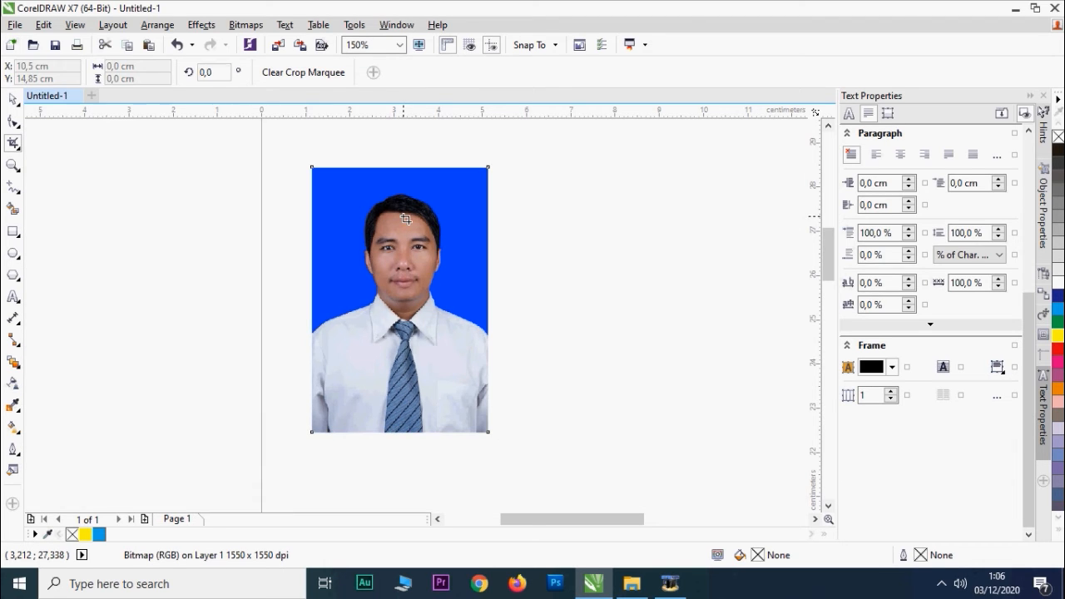
- Check the cropped photo's width and height with the Pick tool, and deselect it
left_click(16, 104)
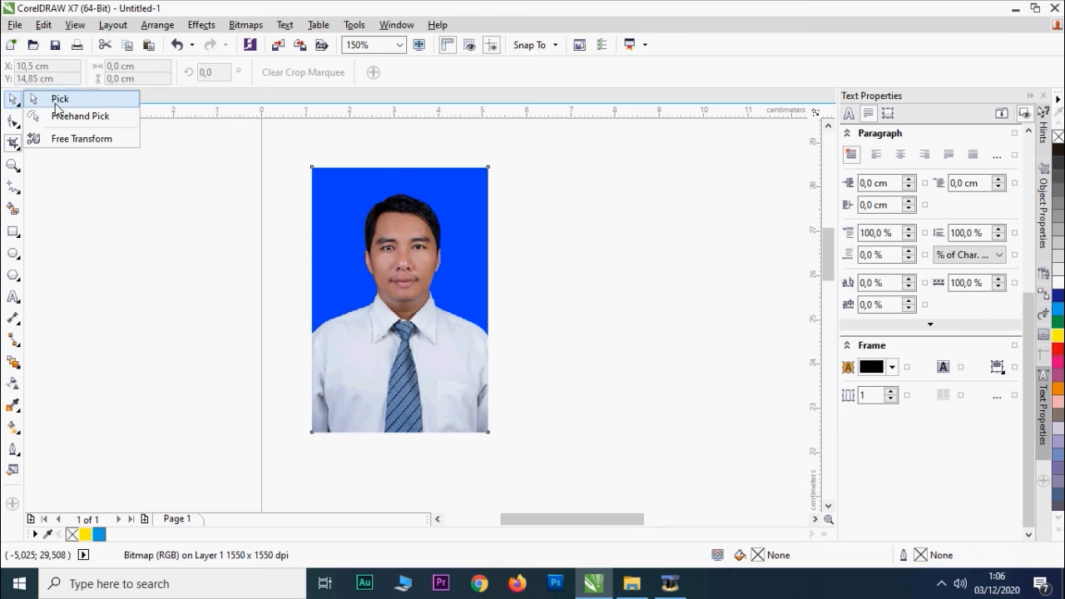
left_click(25, 99)
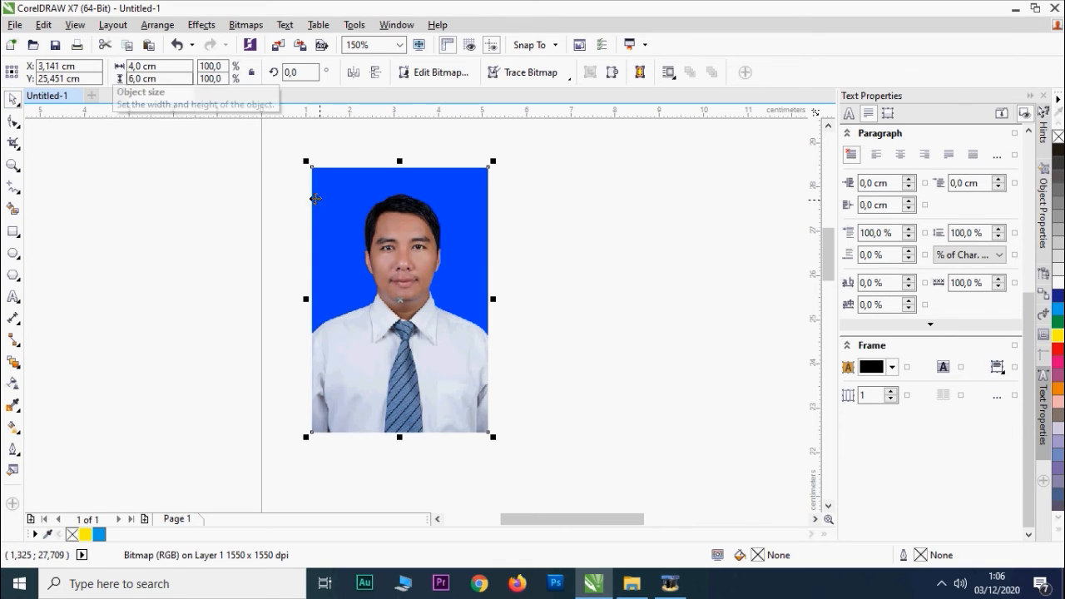
left_click(172, 217)
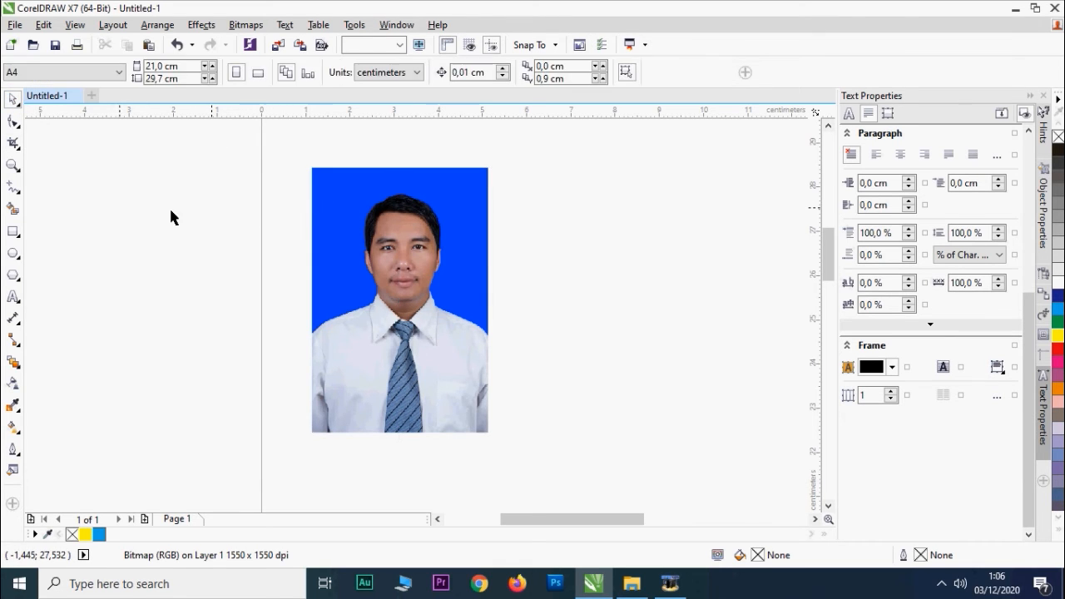
- Draw a rectangle beside the photo and set its size to 4 cm wide by 6 cm high
left_click(13, 232)
left_click(48, 233)
scroll(47, 238, "down", 1)
left_click_drag(308, 207, 386, 333)
left_click_drag(152, 73, 129, 76)
type("4")
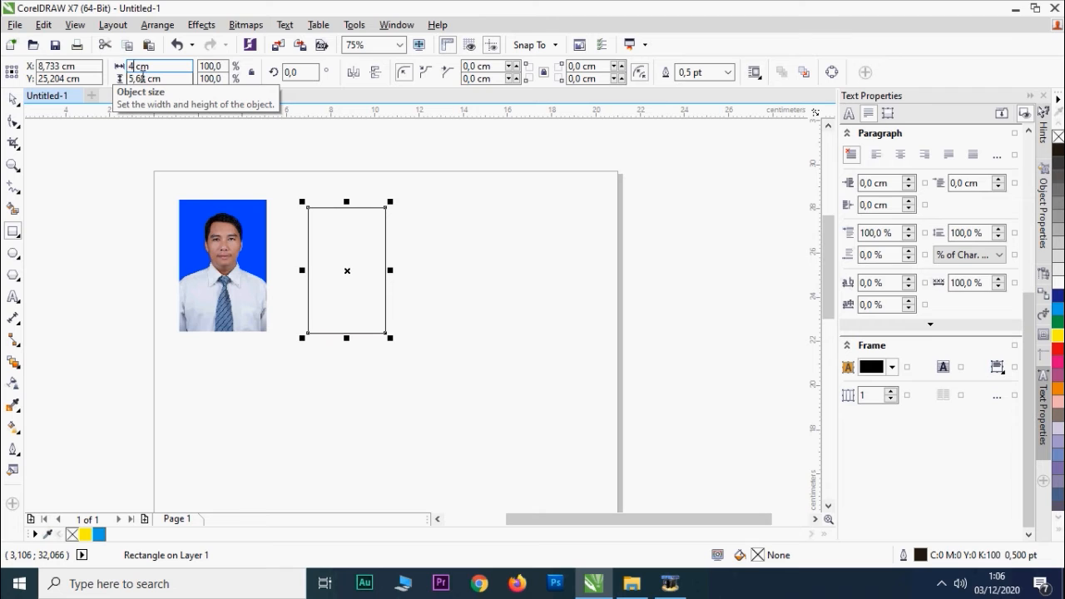
key("Tab")
type("6")
key("Return")
key("space")
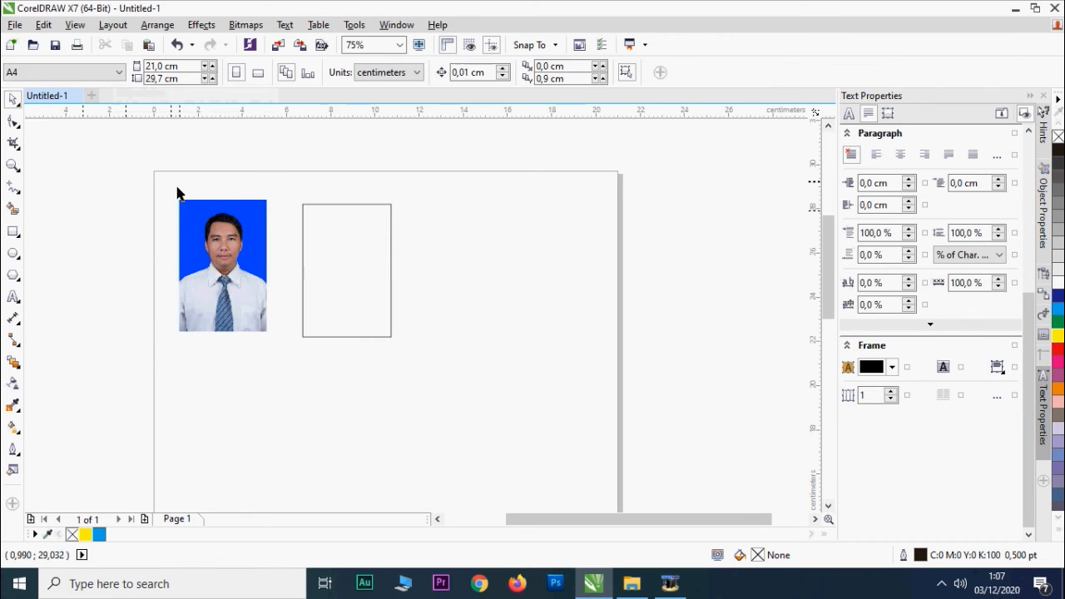
- Enlarge the photo proportionally to about 5.4 by 8.1 cm and move the empty rectangle further away from it
left_click(221, 237)
left_click_drag(272, 335, 249, 298)
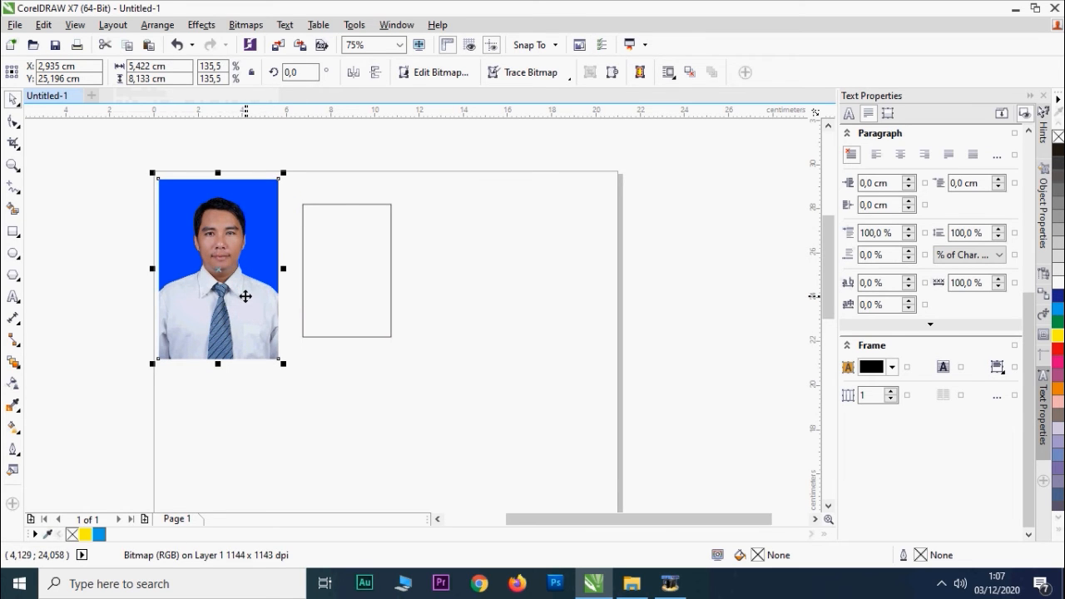
left_click(352, 257)
left_click_drag(323, 254, 380, 255)
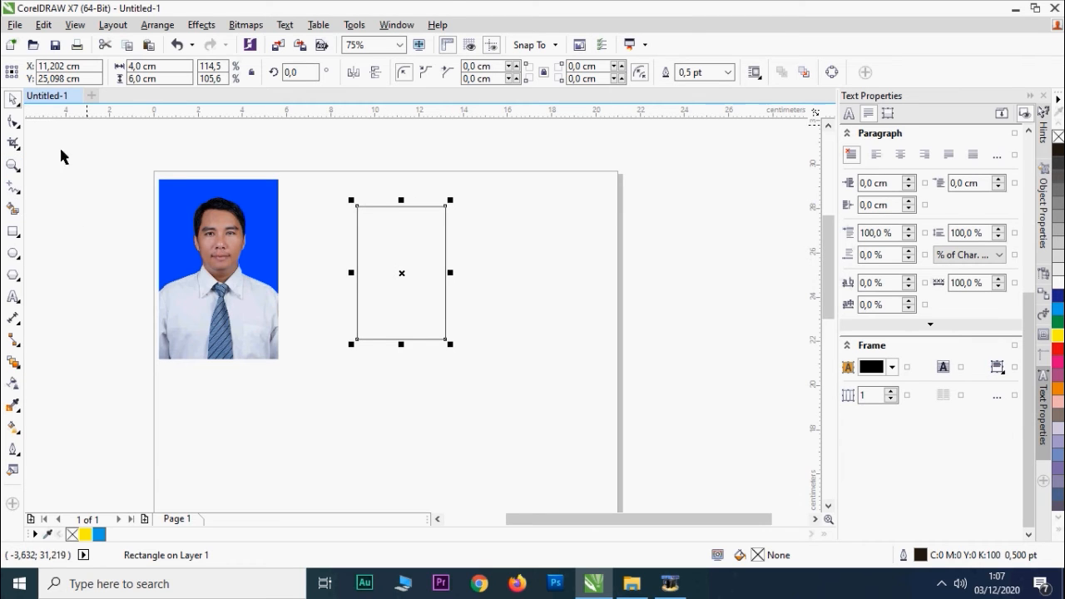
left_click(64, 124)
left_click(380, 259)
left_click_drag(402, 263, 381, 262)
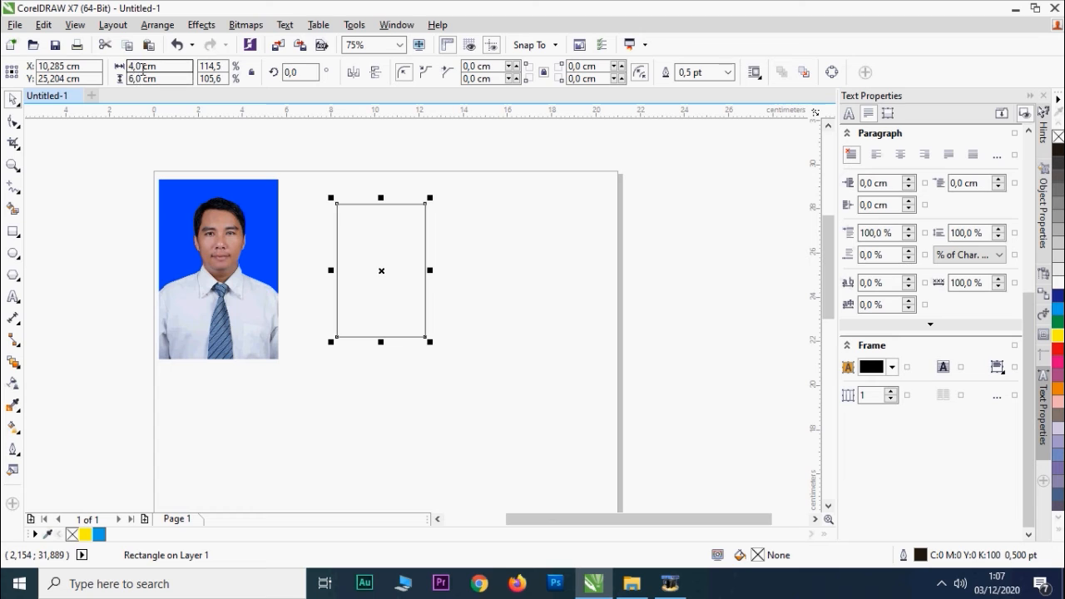
- Place the photo slightly lower on the page and shift the empty rectangle further right and down
left_click(365, 232)
left_click(365, 236)
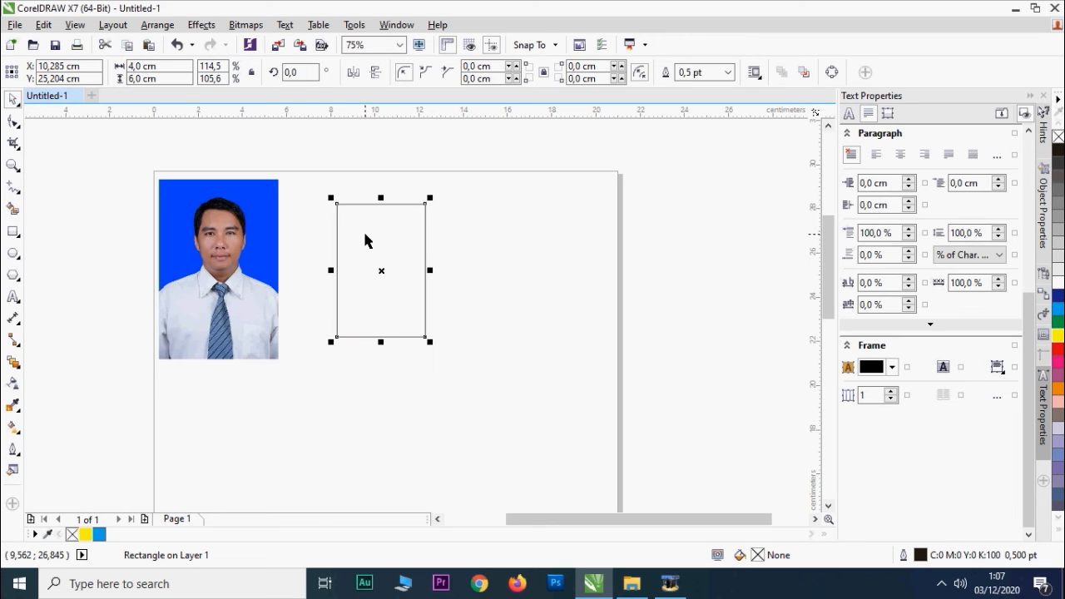
left_click(196, 233)
left_click_drag(200, 232, 200, 224)
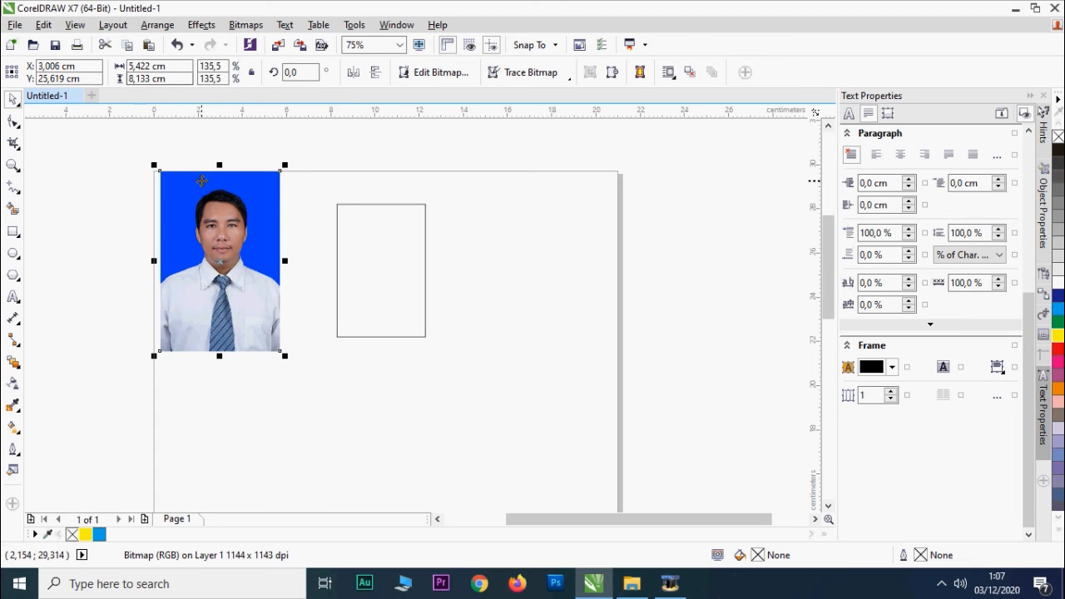
left_click_drag(201, 186, 210, 214)
left_click(357, 246)
left_click_drag(371, 239, 402, 269)
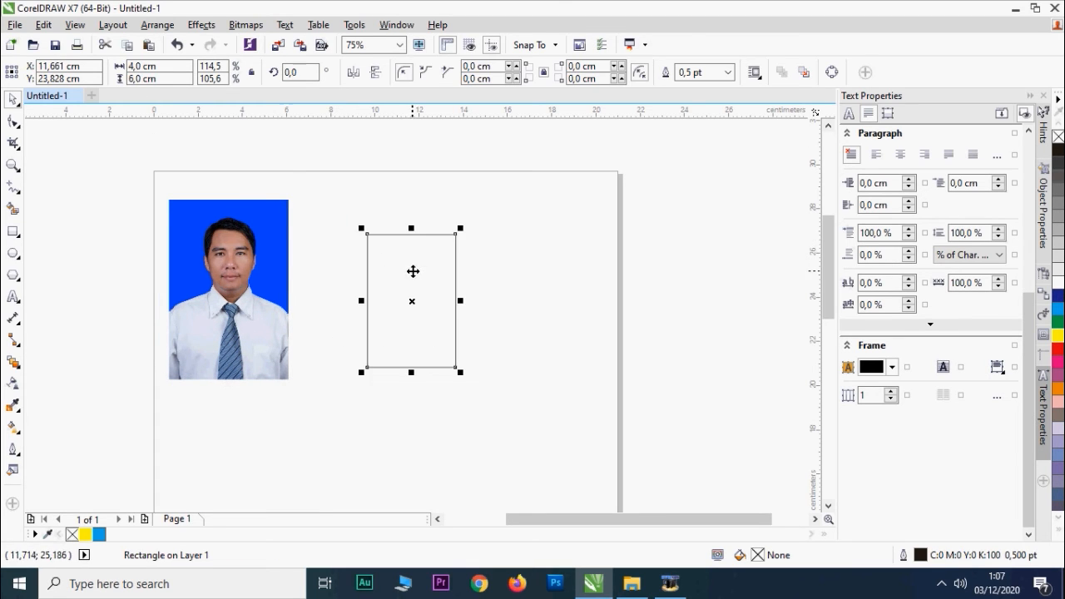
- Place the photo inside the empty 4 × 6 cm rectangle with PowerClip
left_click(258, 262)
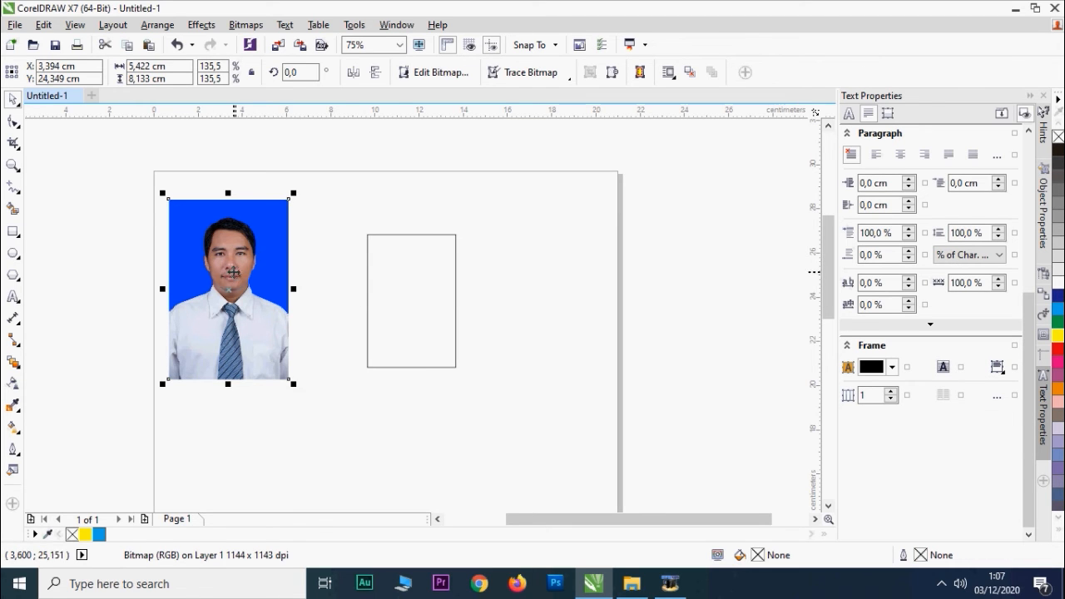
left_click(234, 272)
right_click(236, 272)
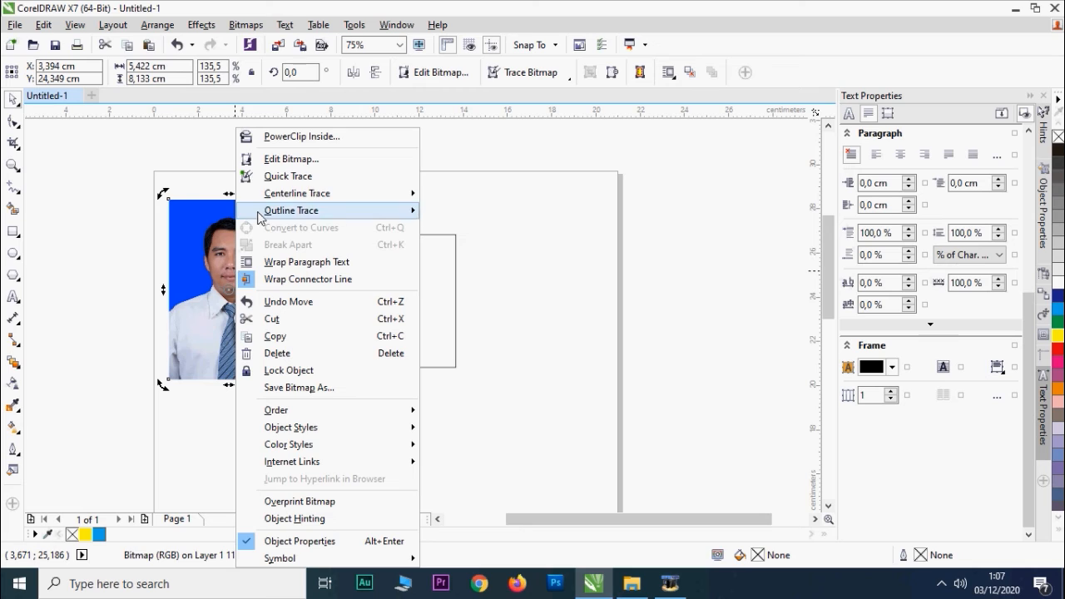
left_click(286, 138)
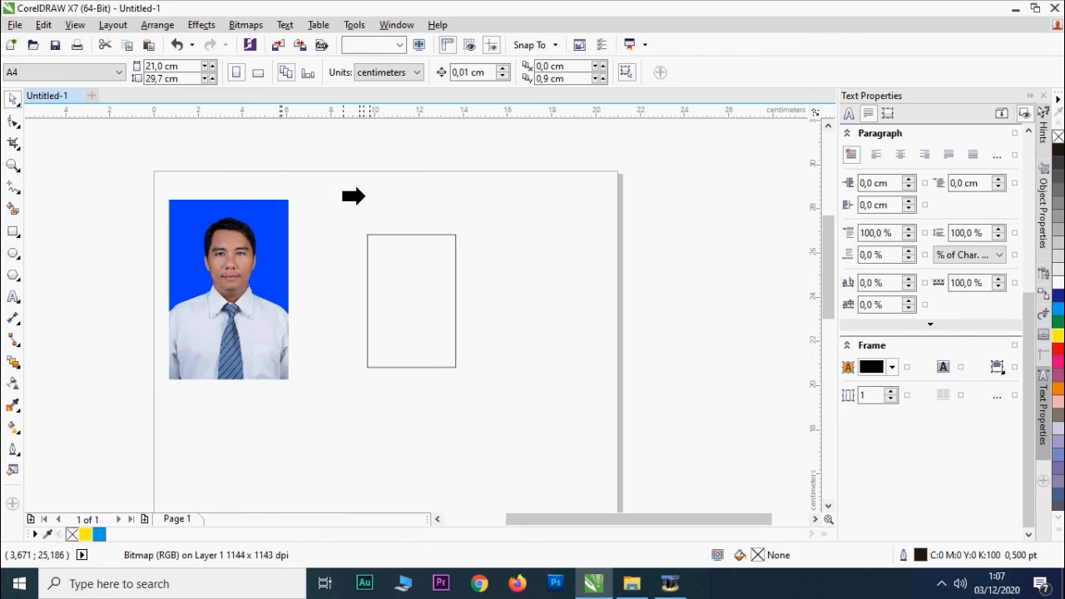
left_click(397, 282)
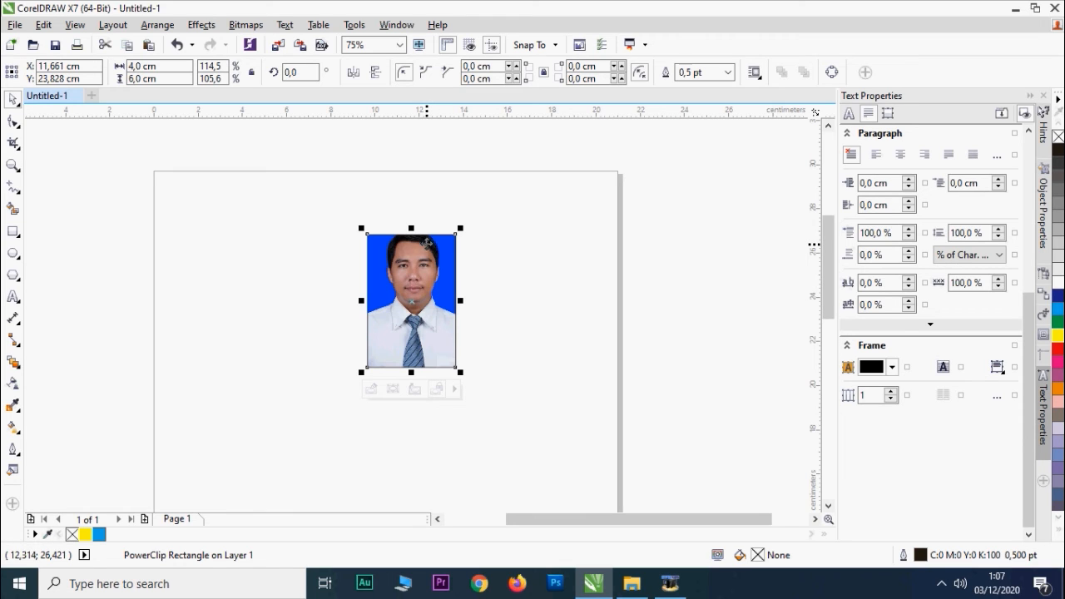
- Edit the PowerClip contents, shifting the photo down and shrinking it to about 4.4 by 6.6 cm around the frame, and finish editing
right_click(425, 247)
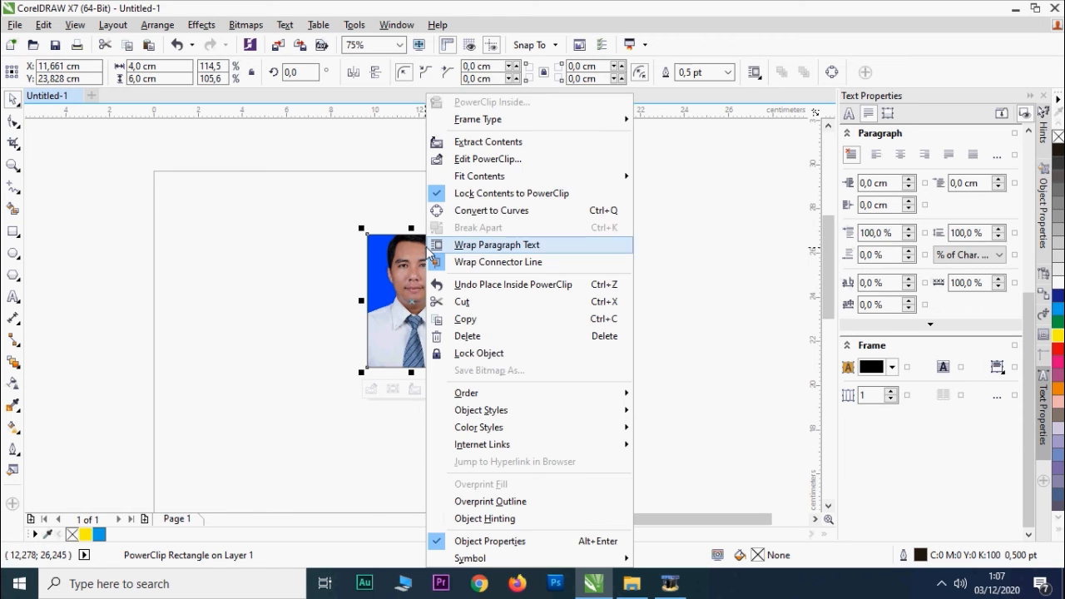
left_click(498, 160)
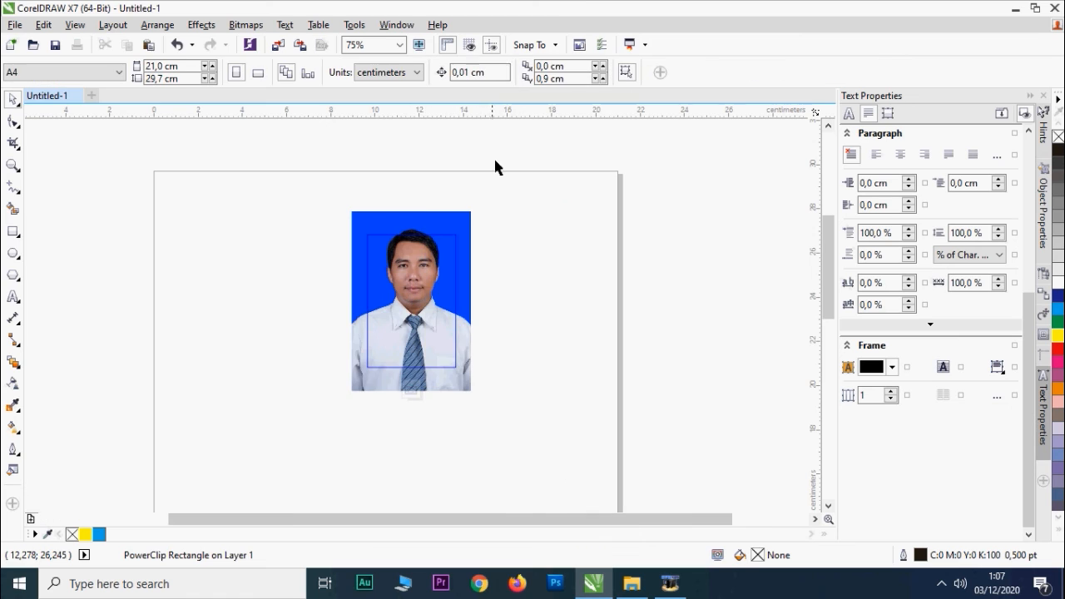
scroll(421, 265, "up", 2)
left_click(426, 256)
left_click_drag(426, 256, 427, 269)
scroll(426, 269, "down", 2)
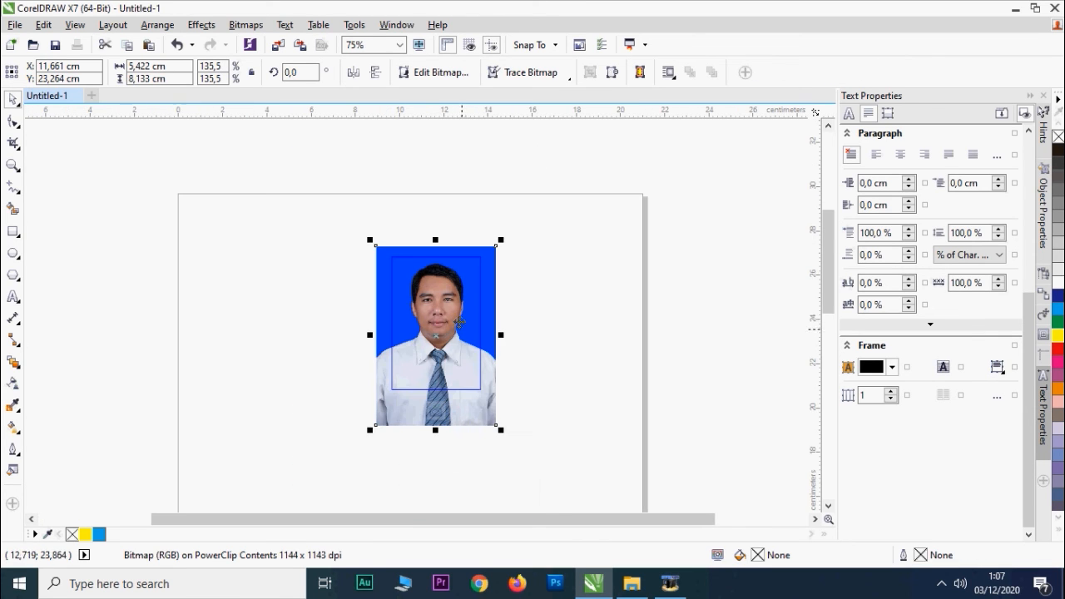
left_click_drag(496, 426, 478, 408)
scroll(479, 408, "up", 2)
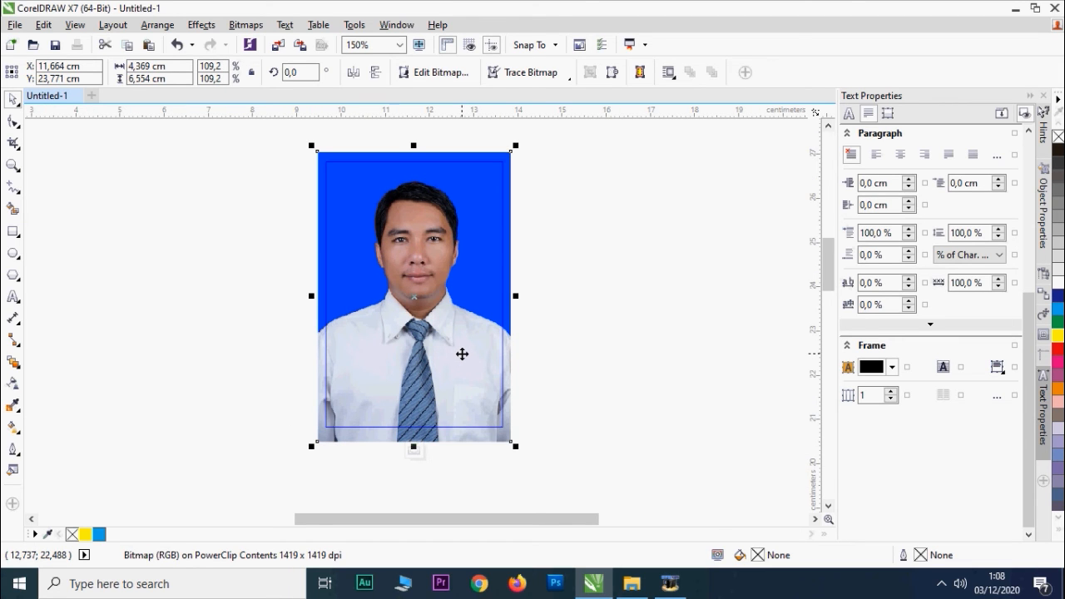
right_click(464, 220)
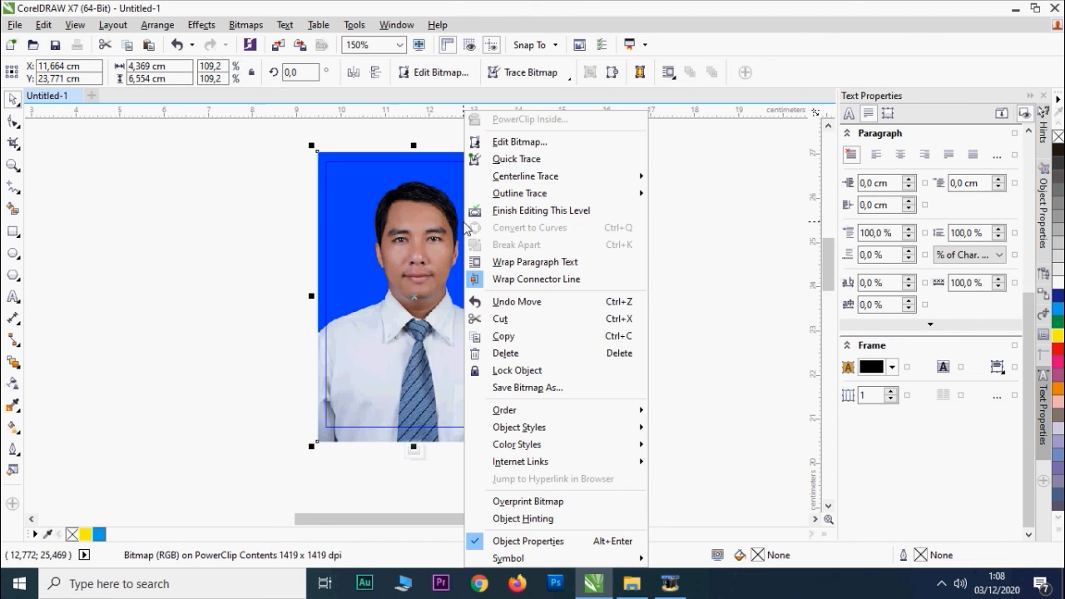
left_click(511, 213)
scroll(492, 267, "down", 2)
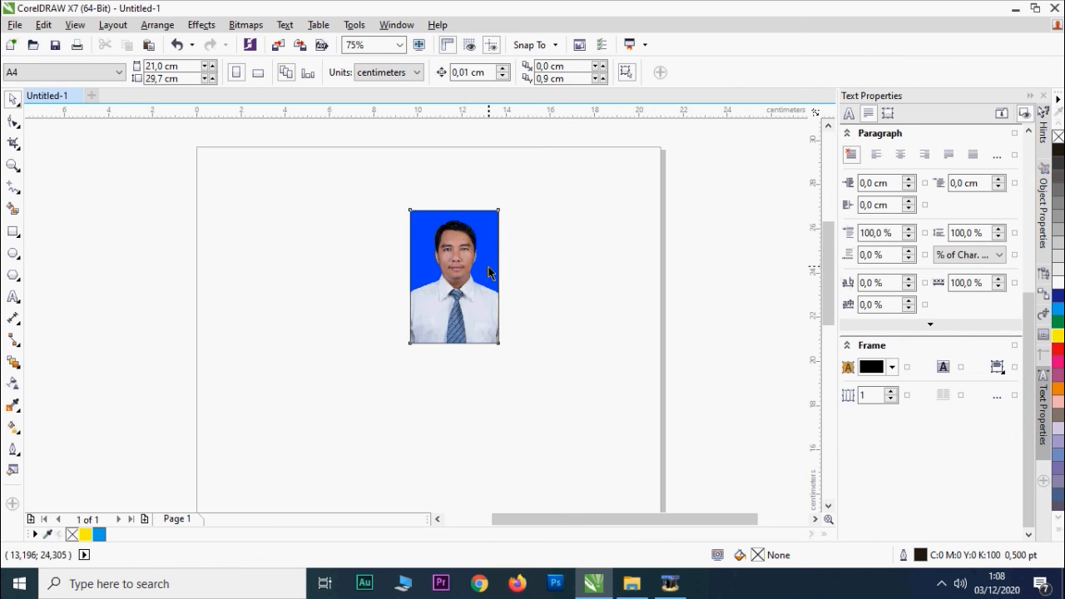
- Remove the black outline from the PowerClip frame by setting its outline width to None
scroll(526, 292, "up", 4)
scroll(527, 291, "up", 6)
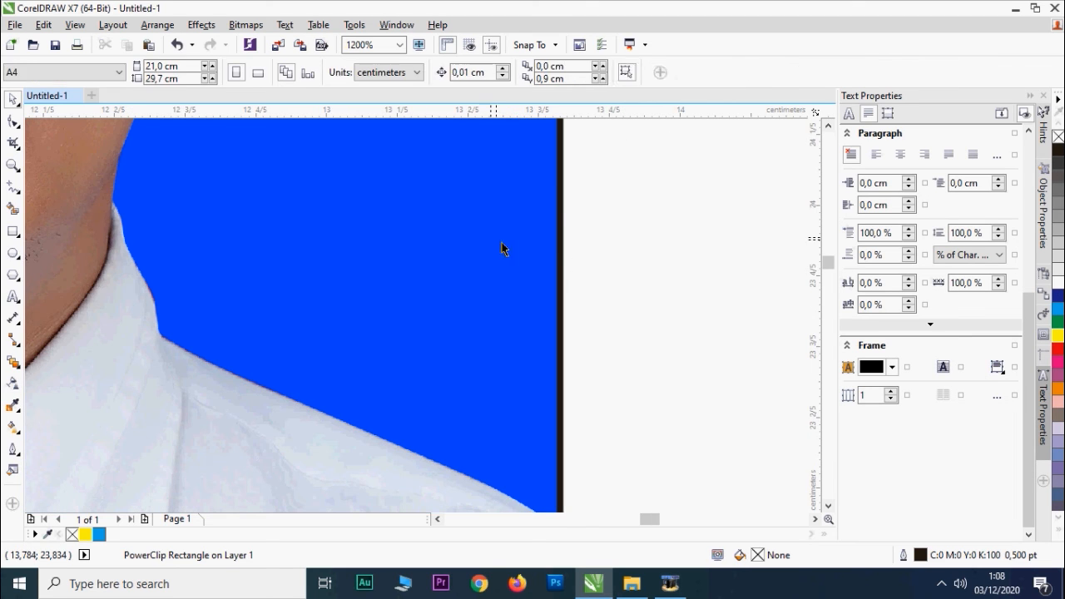
left_click(728, 72)
left_click(729, 73)
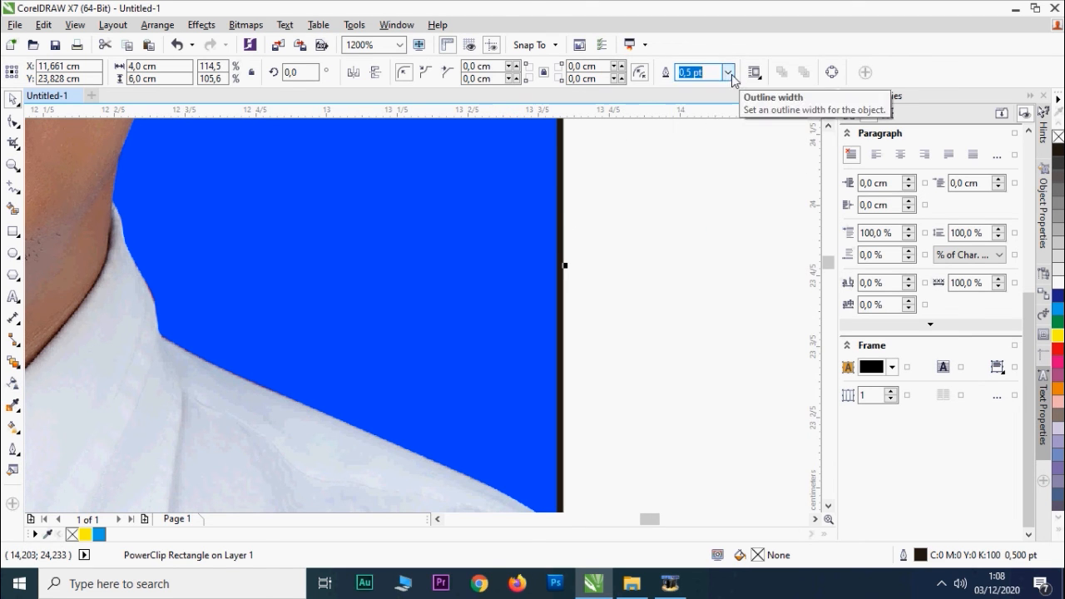
left_click(729, 74)
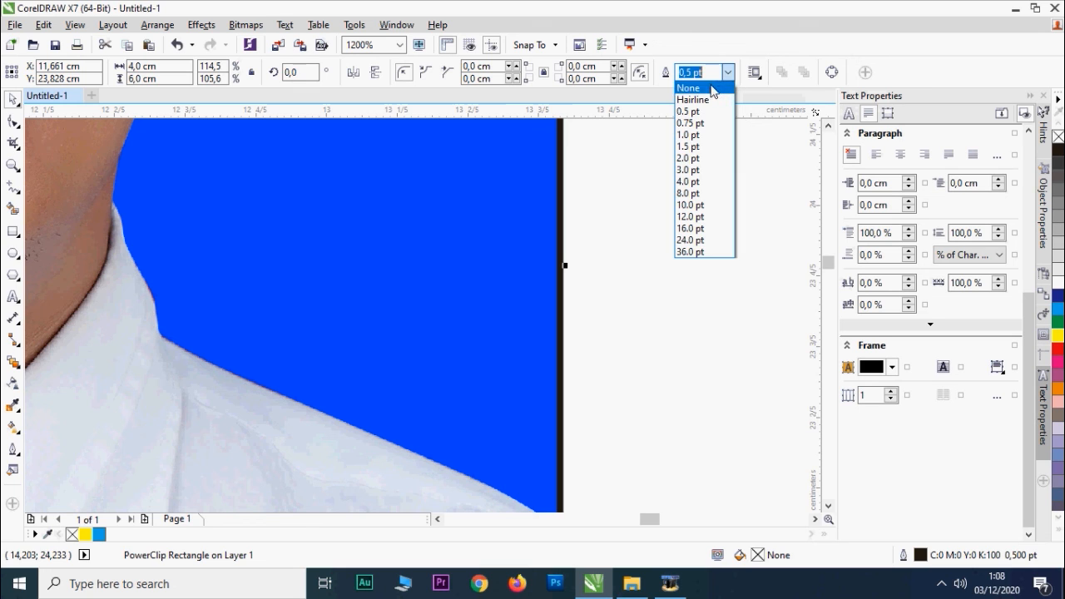
left_click(709, 82)
scroll(606, 293, "down", 4)
- Move the framed photo to the upper-left corner of the page
left_click(534, 290)
left_click(403, 266)
left_click_drag(562, 278, 379, 241)
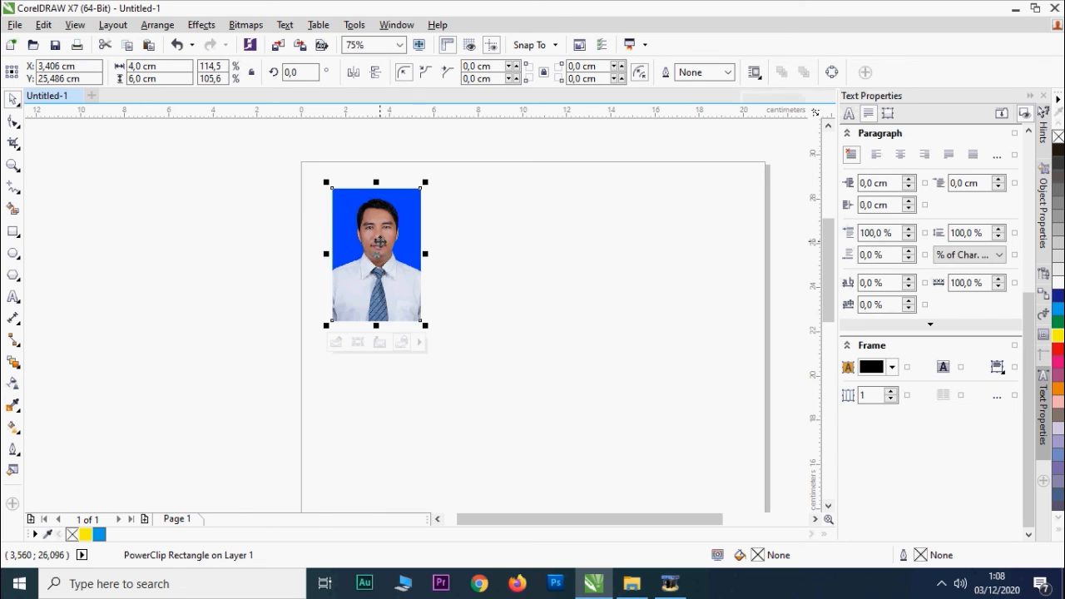
left_click(485, 214)
left_click(395, 217)
scroll(395, 217, "up", 3)
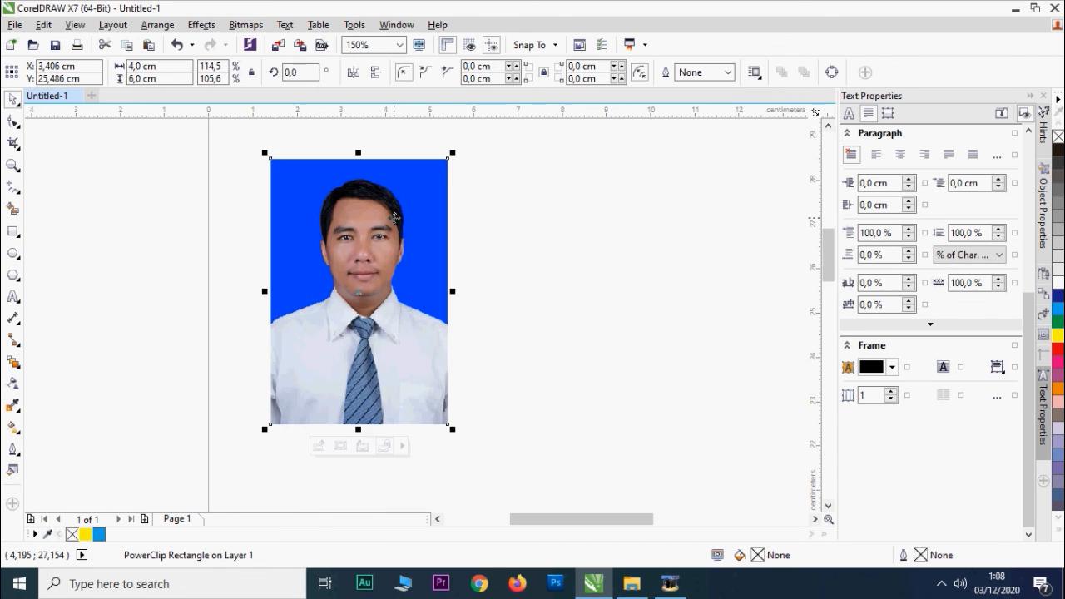
scroll(394, 218, "down", 3)
left_click_drag(394, 217, 373, 203)
- Copy and paste the framed photo, and place the copy directly to the right of the original
right_click(374, 204)
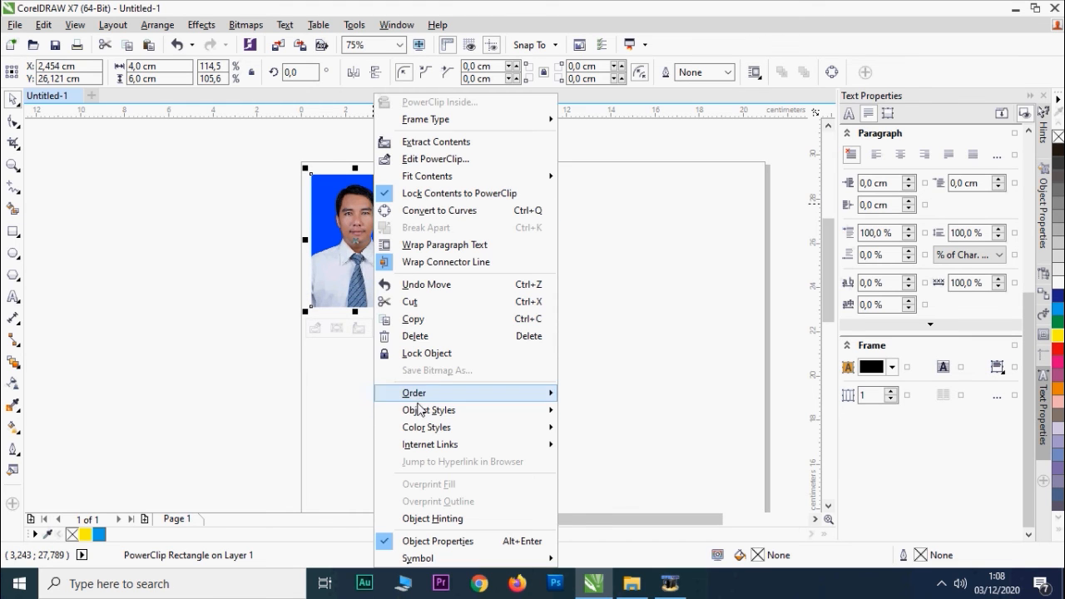
left_click(421, 318)
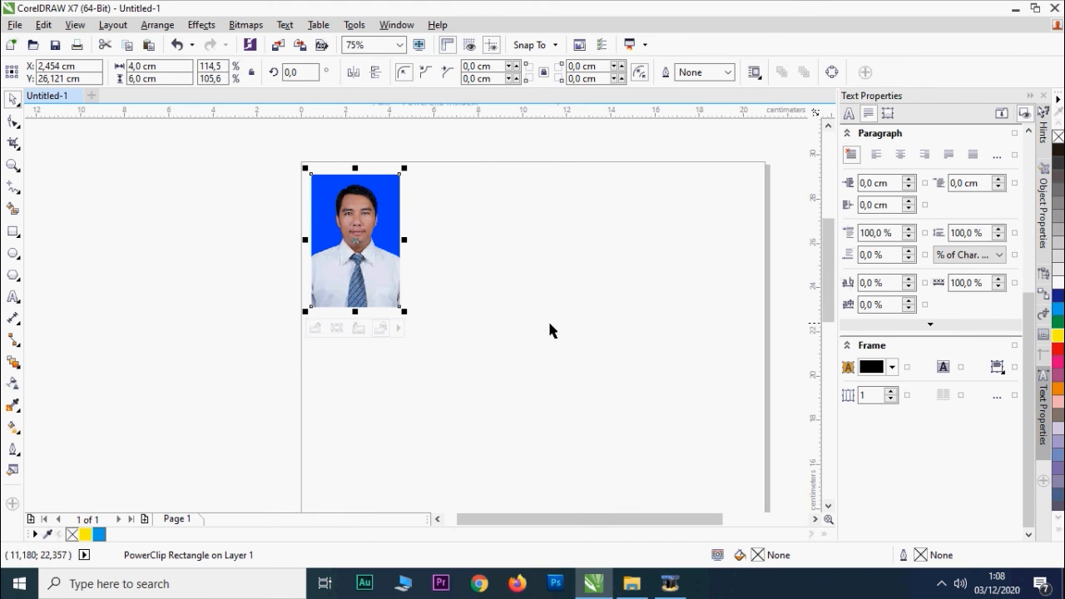
right_click(553, 277)
left_click(582, 369)
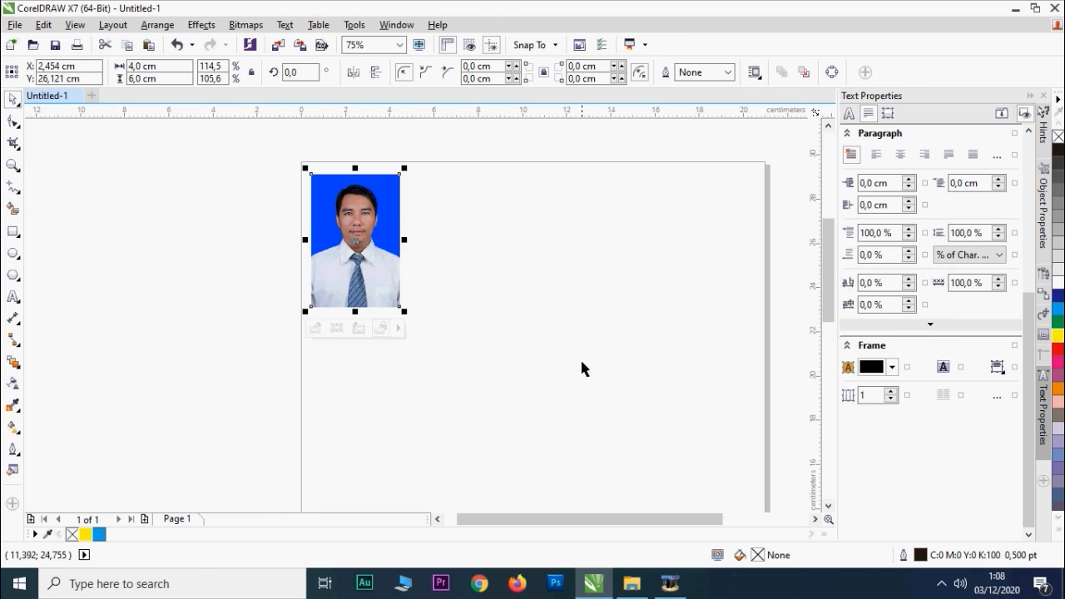
left_click_drag(371, 231, 471, 233)
left_click(521, 218)
left_click(462, 228)
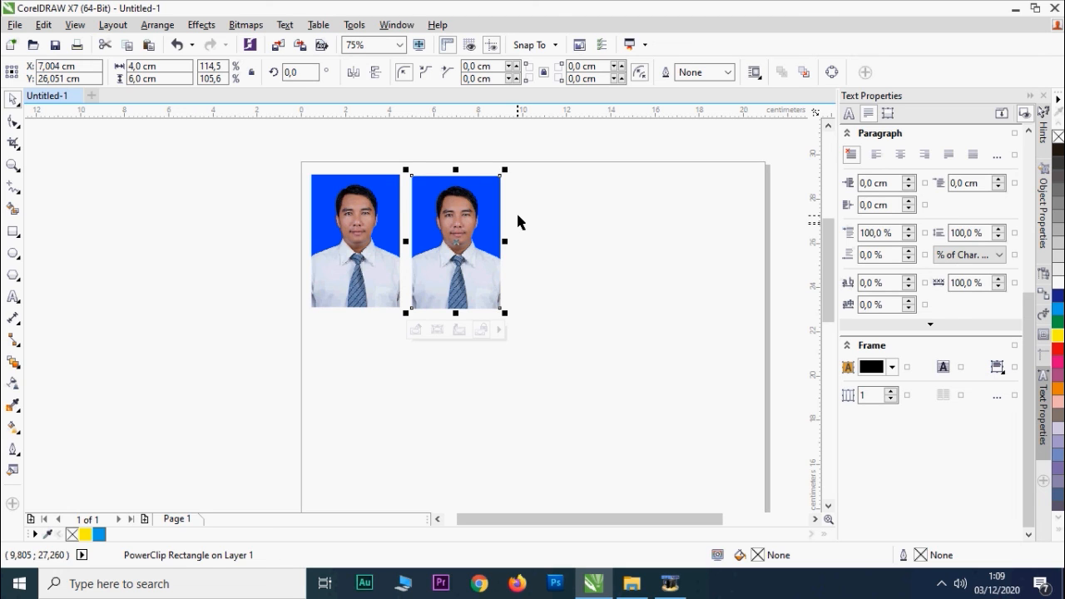
- Duplicate the second photo and repeat the duplicate to complete a top row of four photos
key("ctrl+d")
left_click_drag(468, 195, 570, 215)
key("ctrl+d")
left_click(404, 322)
- Duplicate the photo below the top row and fill a second row with three photos
left_click(372, 244)
key("ctrl+d")
left_click_drag(372, 244, 370, 407)
key("ctrl+d")
scroll(366, 440, "down", 1)
left_click_drag(357, 449, 554, 311)
key("ctrl+d")
key("Escape")
scroll(513, 361, "down", 1)
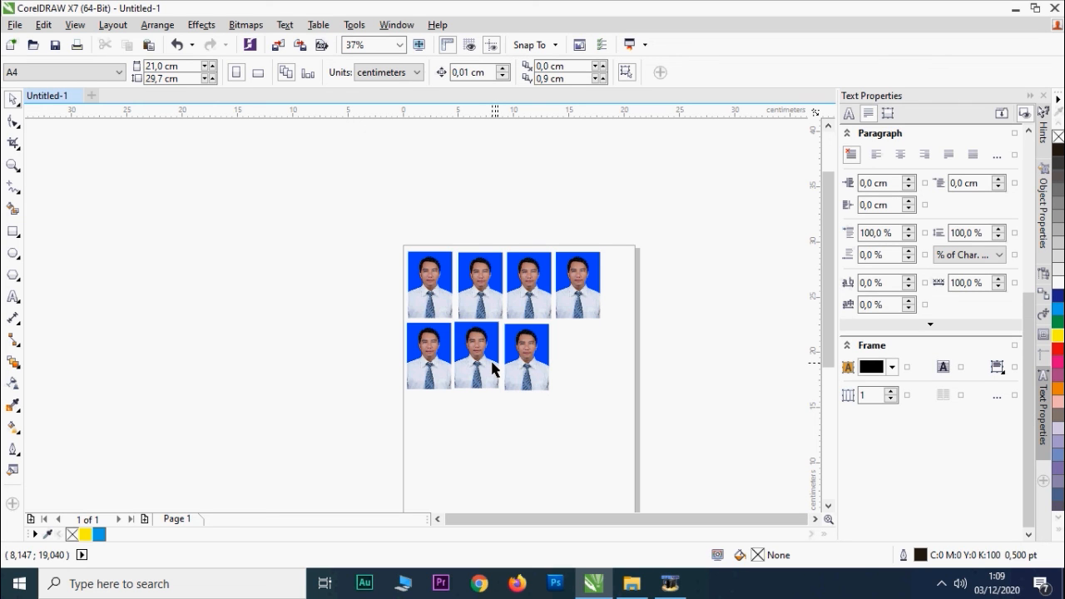
- Open the print settings, review the printer and page orientation options, and close them without printing
key("ctrl+p")
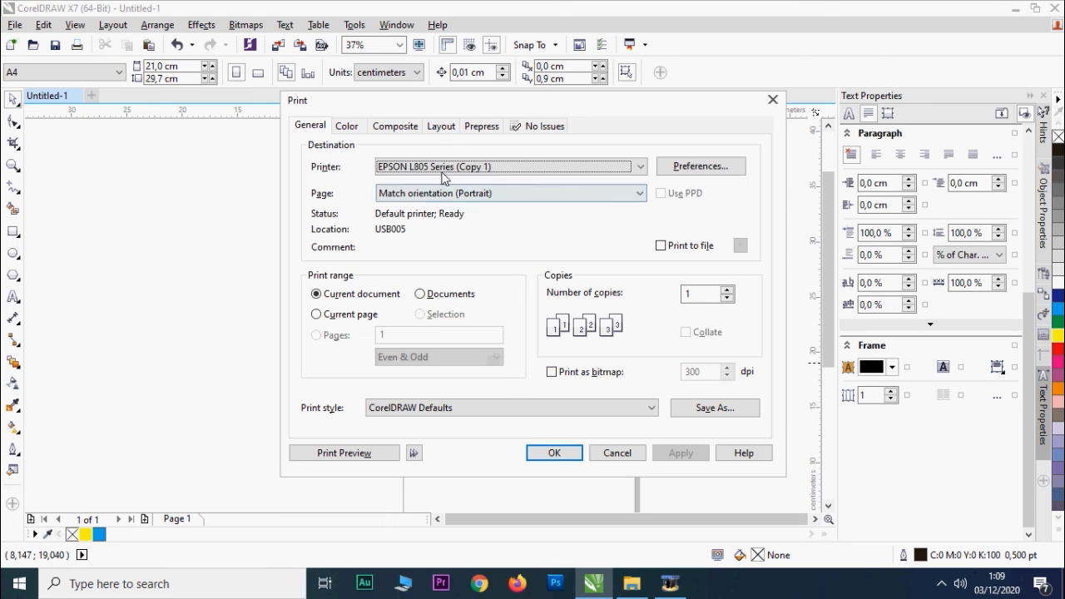
left_click_drag(413, 103, 377, 127)
left_click(458, 184)
left_click(724, 118)
left_click(724, 118)
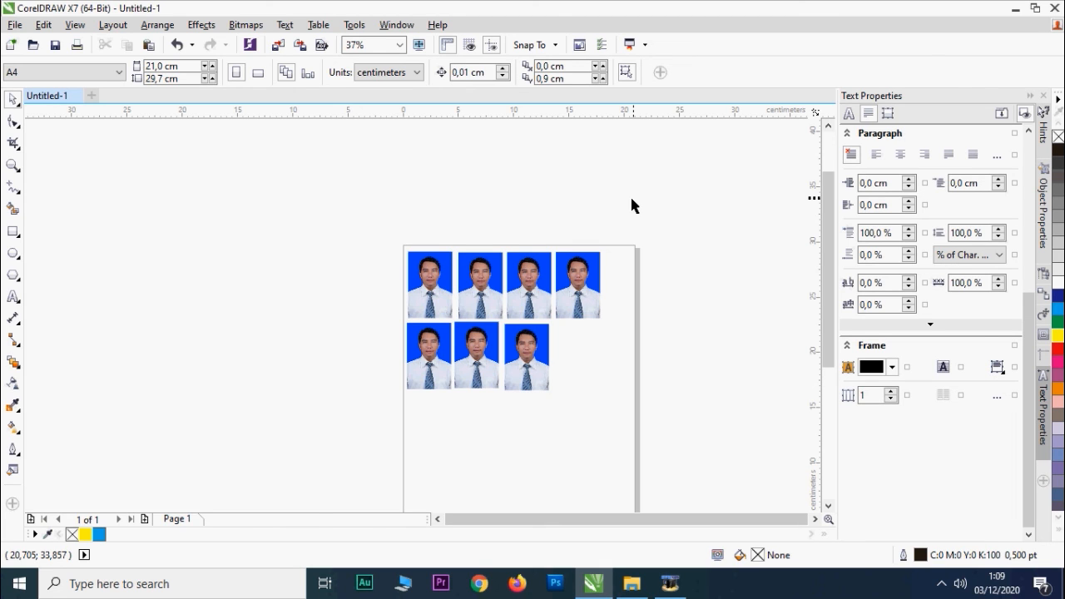
- Select all seven photos on the page
left_click_drag(371, 218, 633, 432)
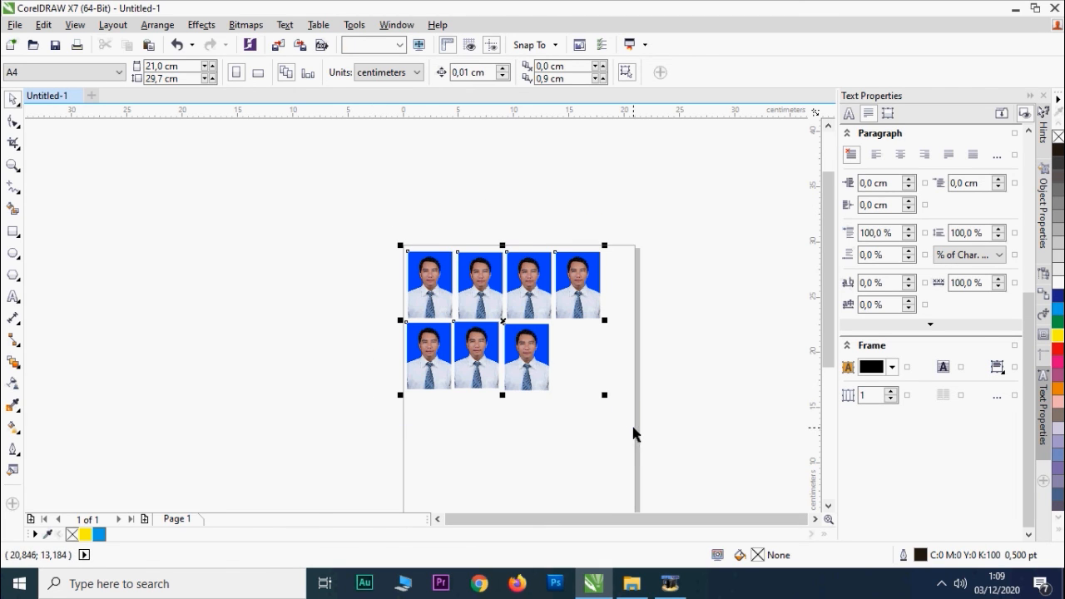